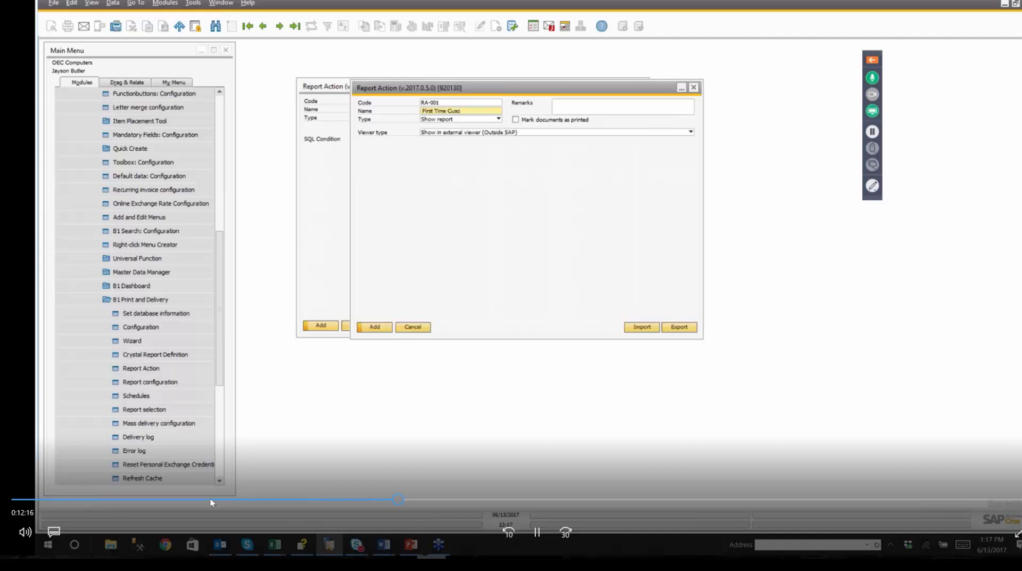
Complete the report action's name as First Time Customer SO and set its type to Multiple actions.
text(mer SO)
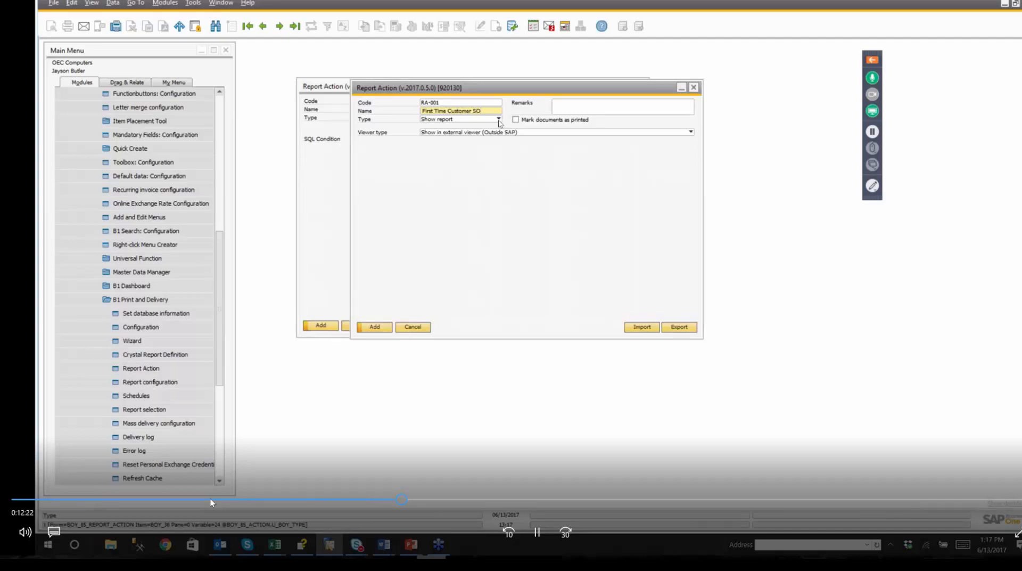
click(498, 119)
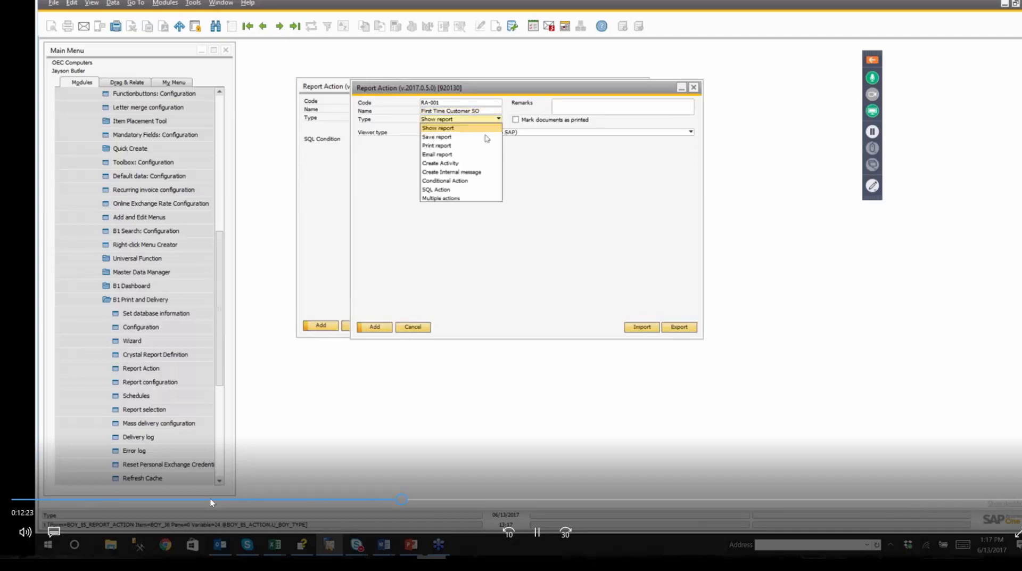
click(474, 199)
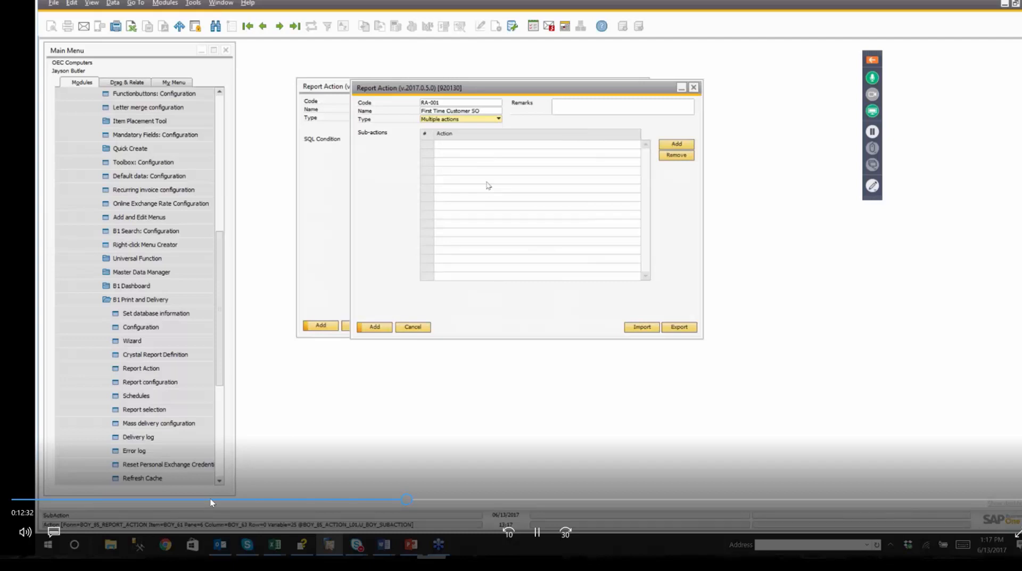
Add a sub-action row and start a new report action from the list of report actions.
click(677, 145)
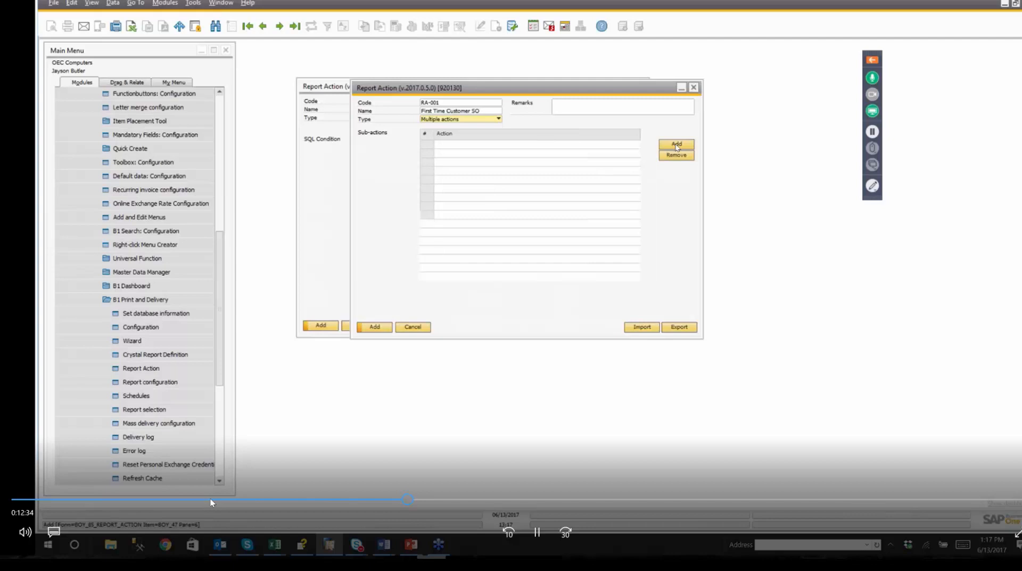
key(Tab)
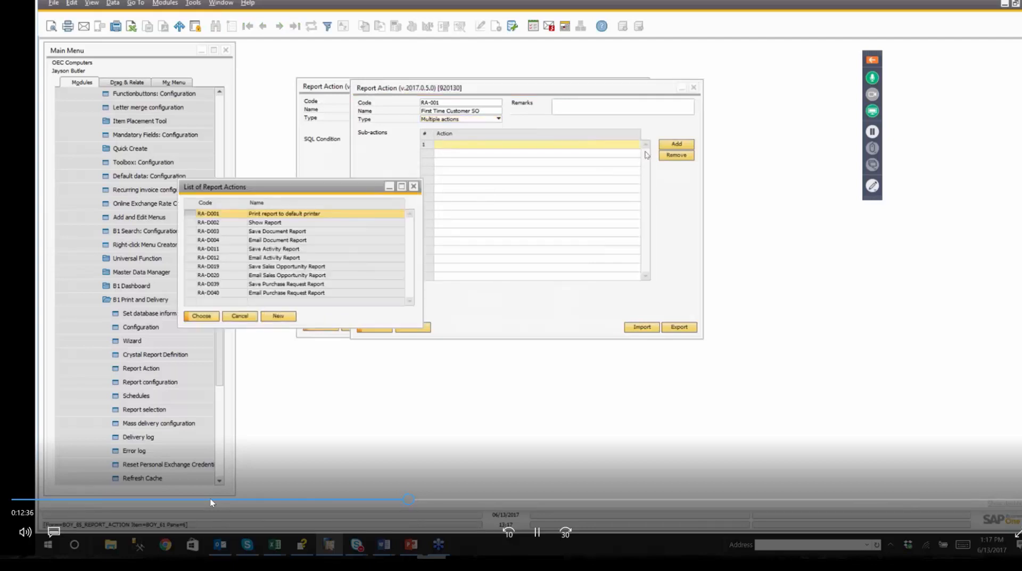
drag(337, 186, 382, 137)
click(323, 266)
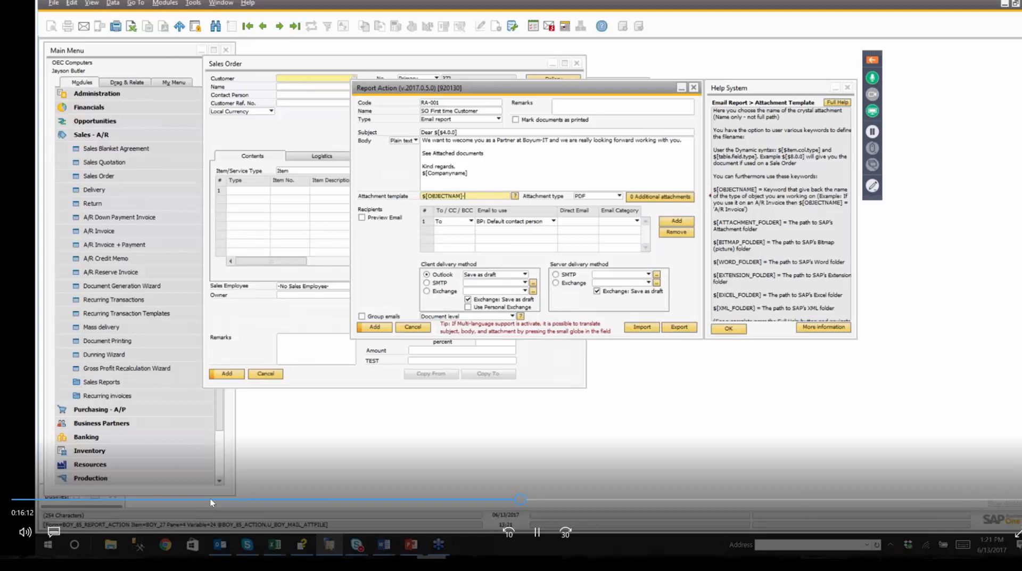
Copy the item syntax of the document number field in the Sales Order window.
click(103, 179)
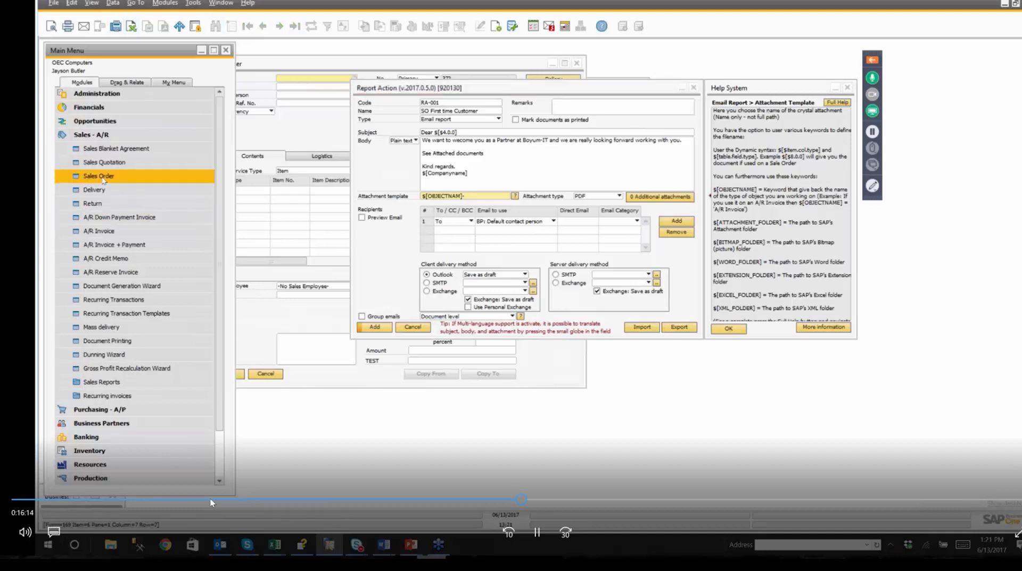
right_click(471, 80)
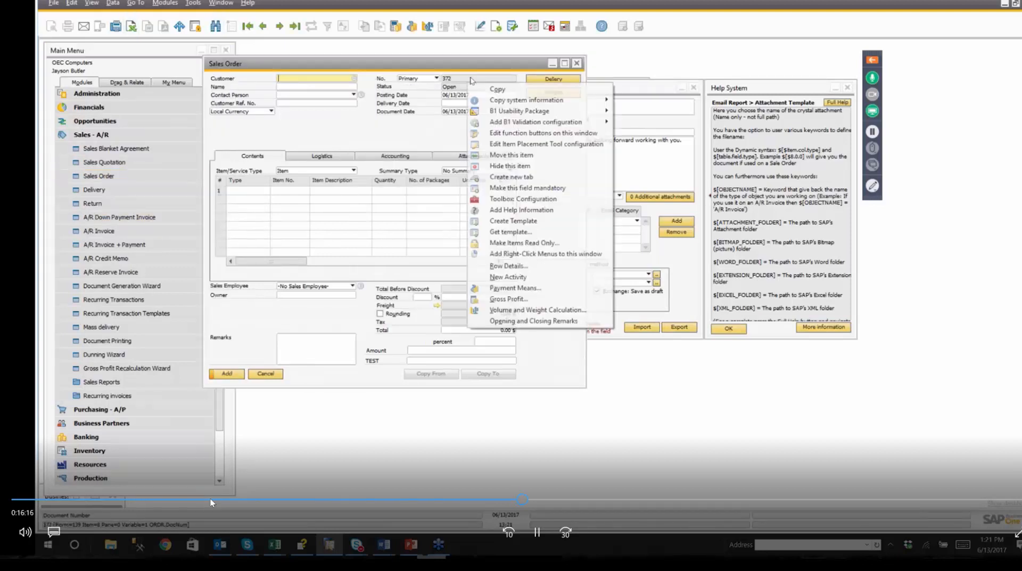
mouse_move(506, 100)
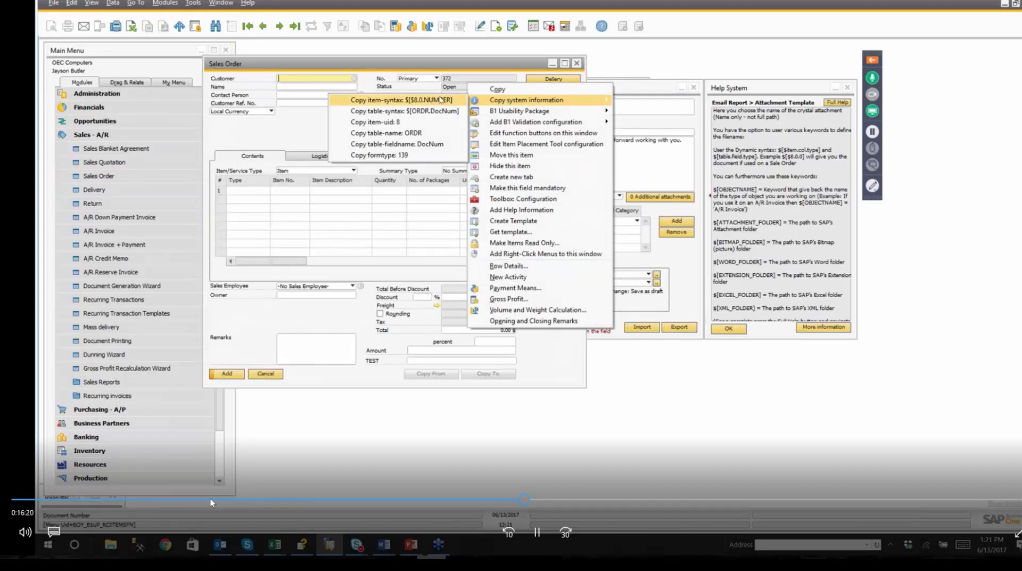
click(433, 102)
Paste $[$8.0.NUMBER] at the end of the email report action's attachment template and delete the last three characters.
click(609, 89)
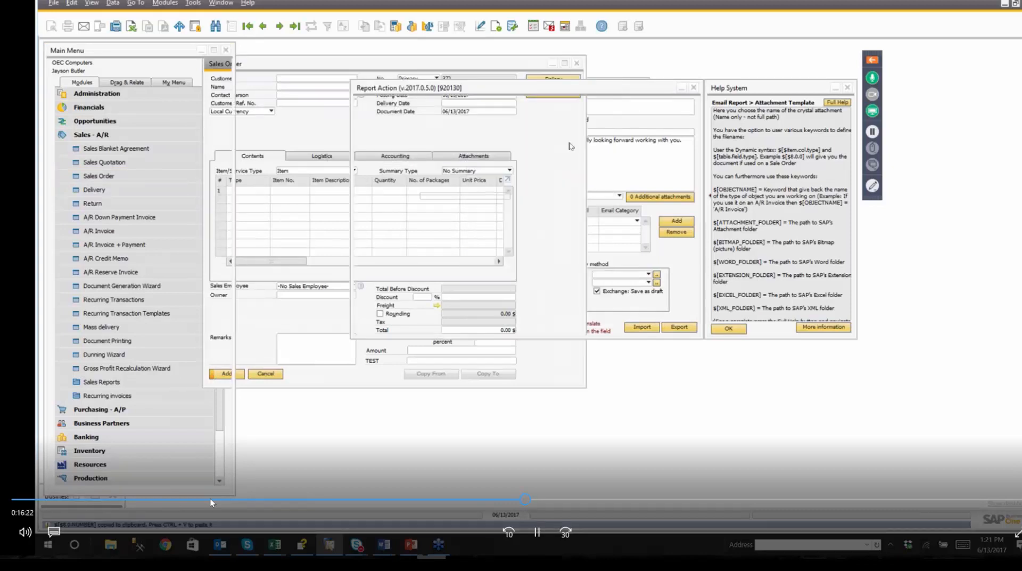
click(476, 196)
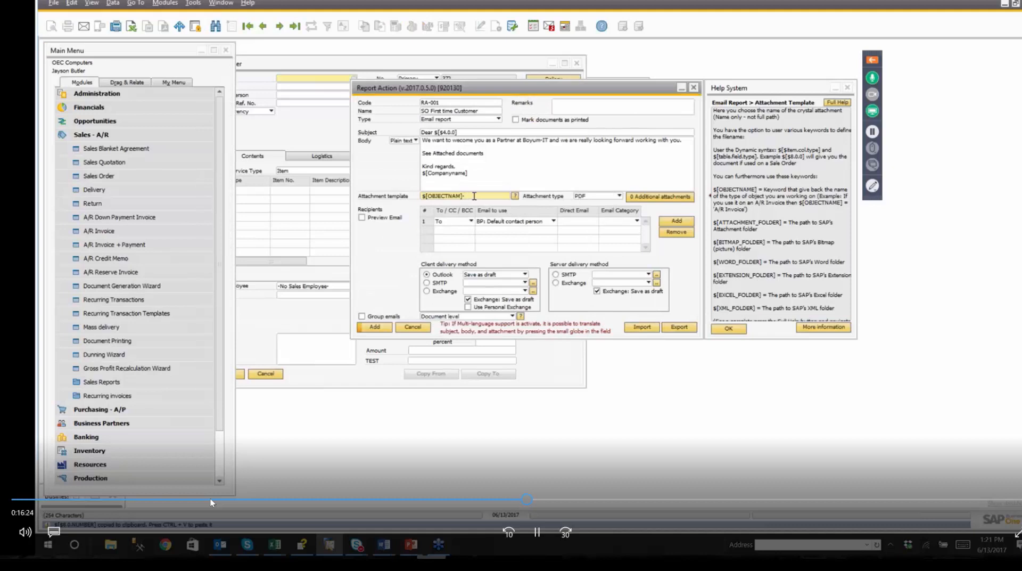
right_click(474, 196)
click(487, 217)
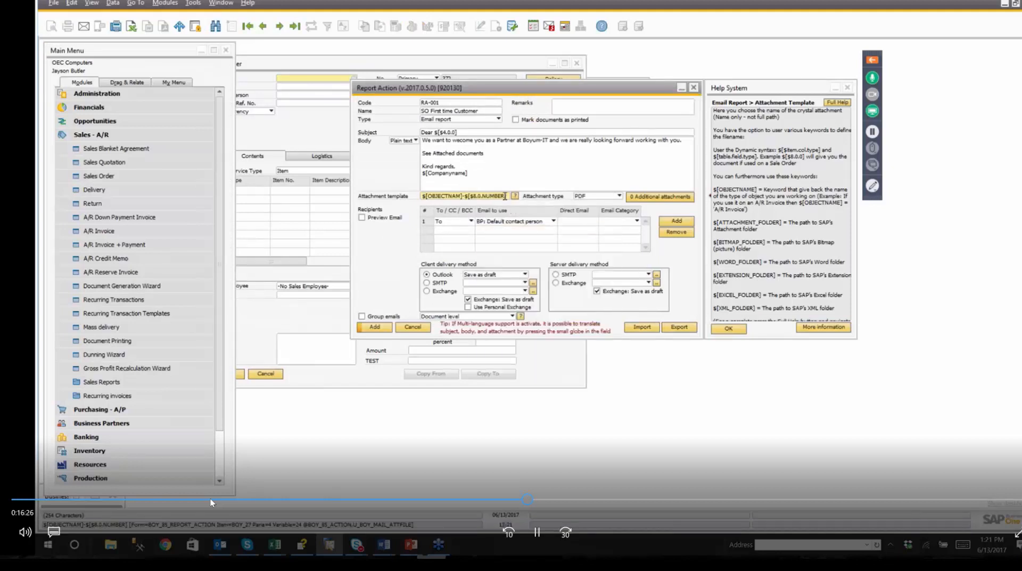
key(BackSpace)
key(BackSpace)
key(BackSpace)
key(BackSpace)
key(BackSpace)
key(BackSpace)
key(BackSpace)
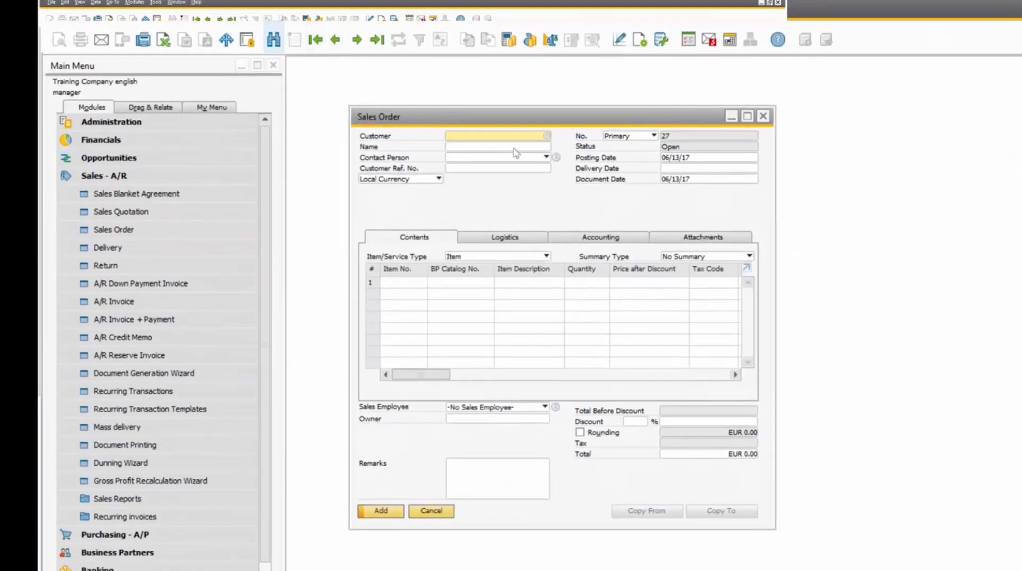
Find all sales orders with *, sort the list by customer and open the Band & Lufel order.
click(273, 39)
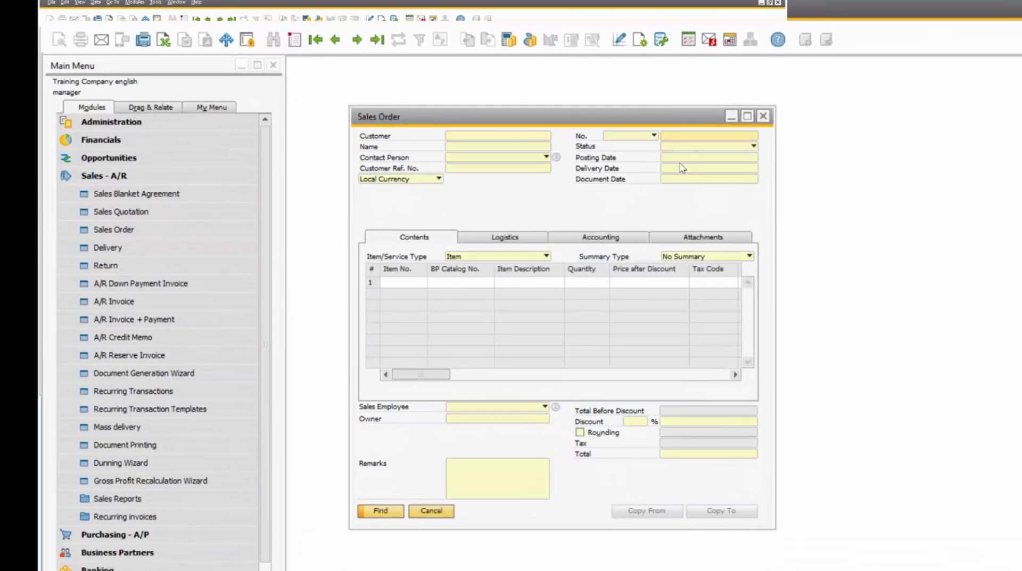
text(*)
key(Return)
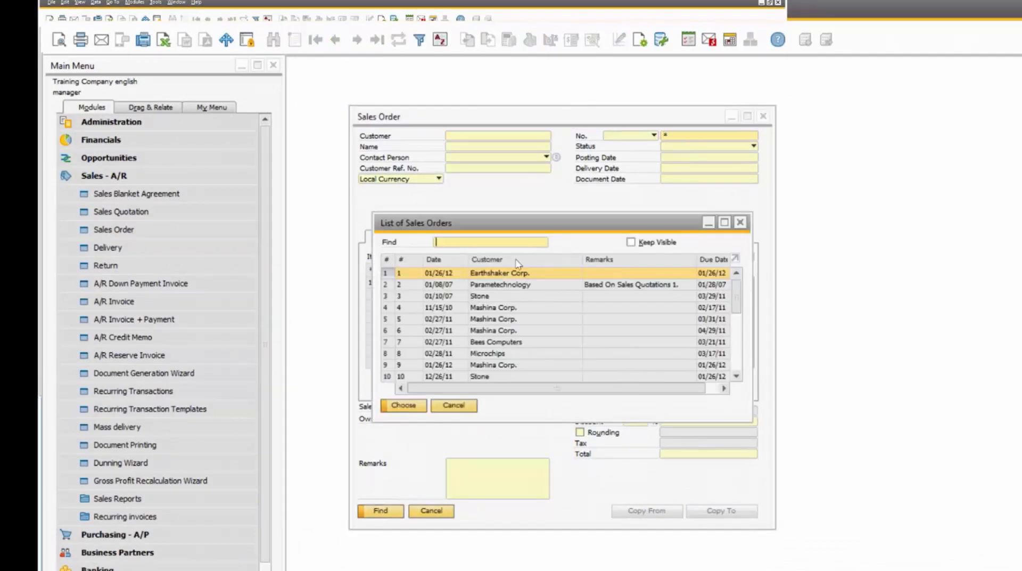
double_click(524, 260)
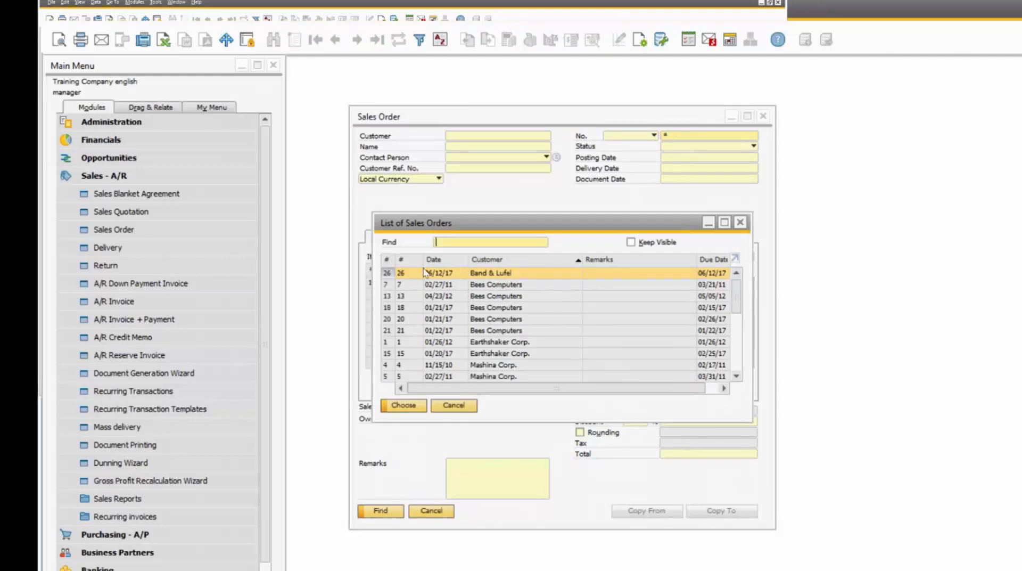
click(735, 258)
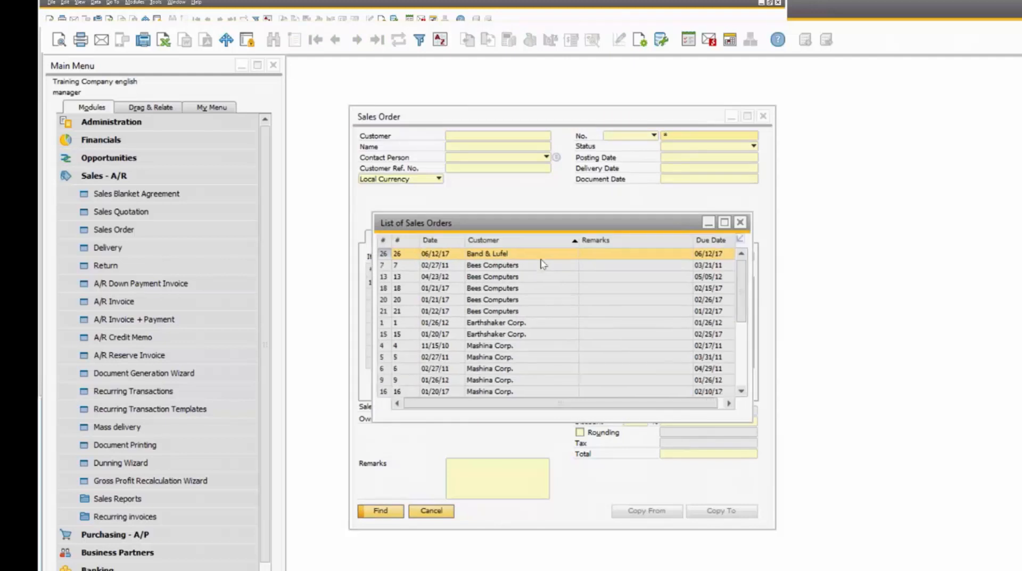
double_click(495, 259)
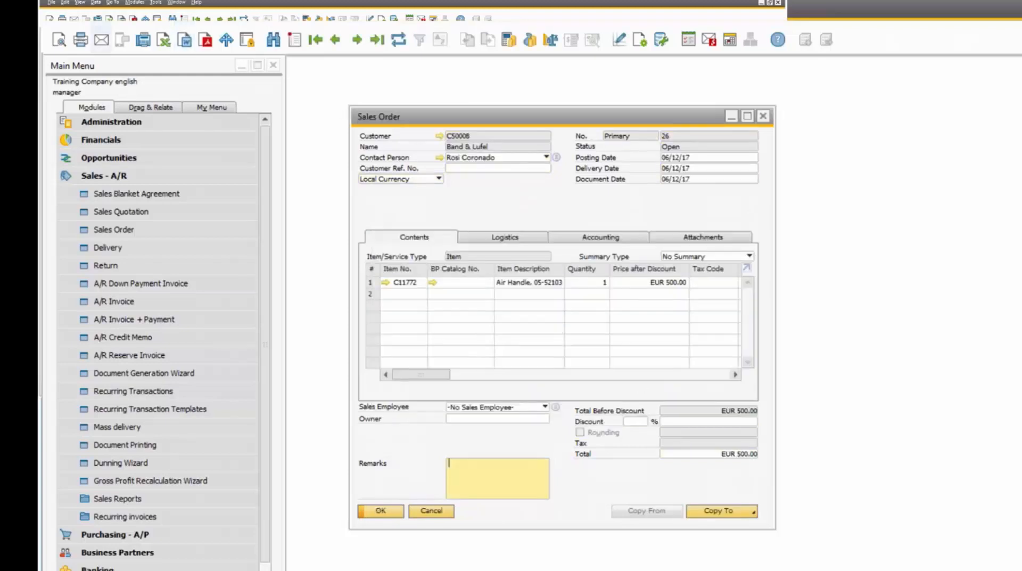
Email the Band & Lufel sales order and examine the generated draft's attachments, text and recipient field in a maximized Outlook window.
click(103, 42)
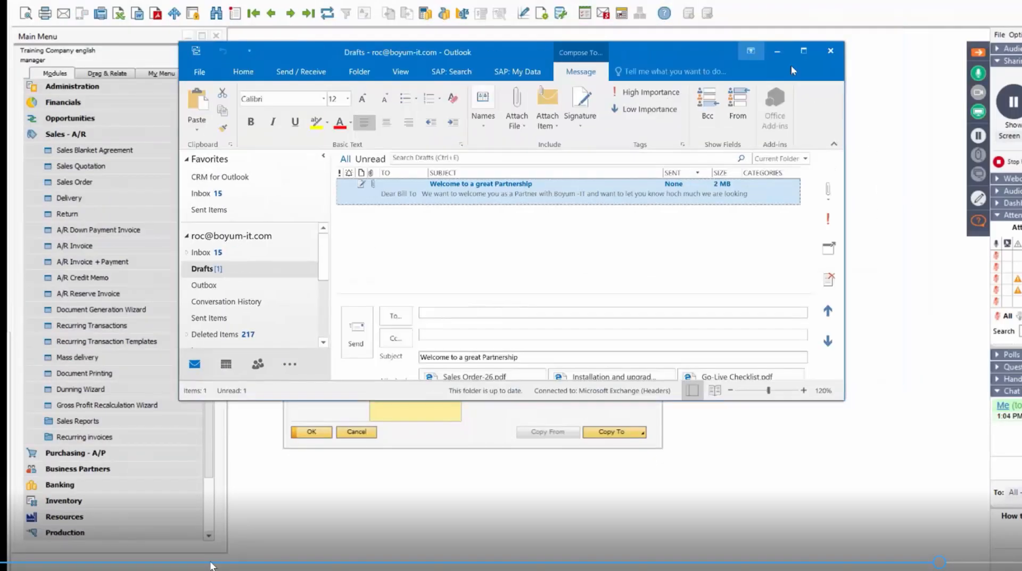
click(803, 51)
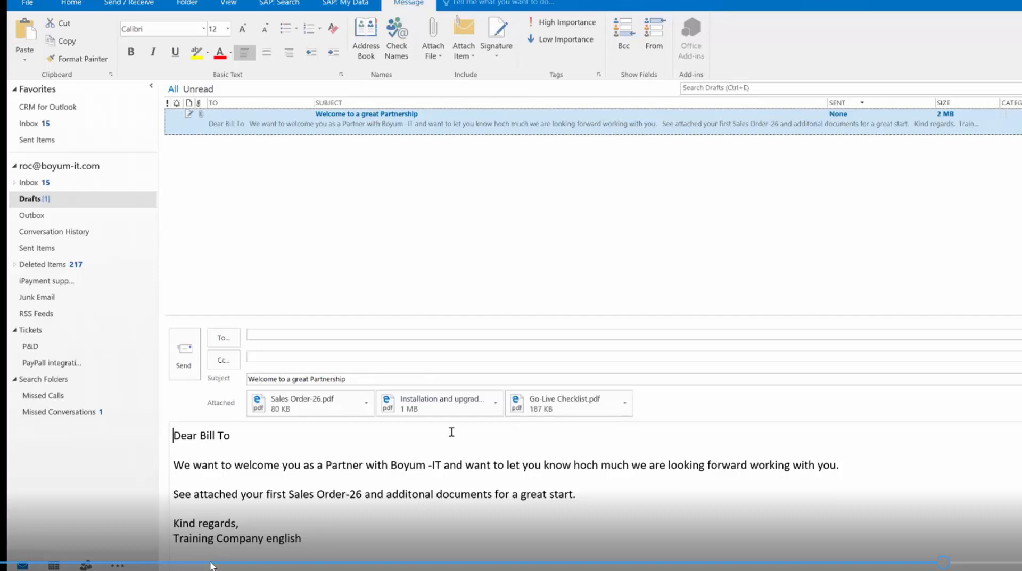
click(276, 336)
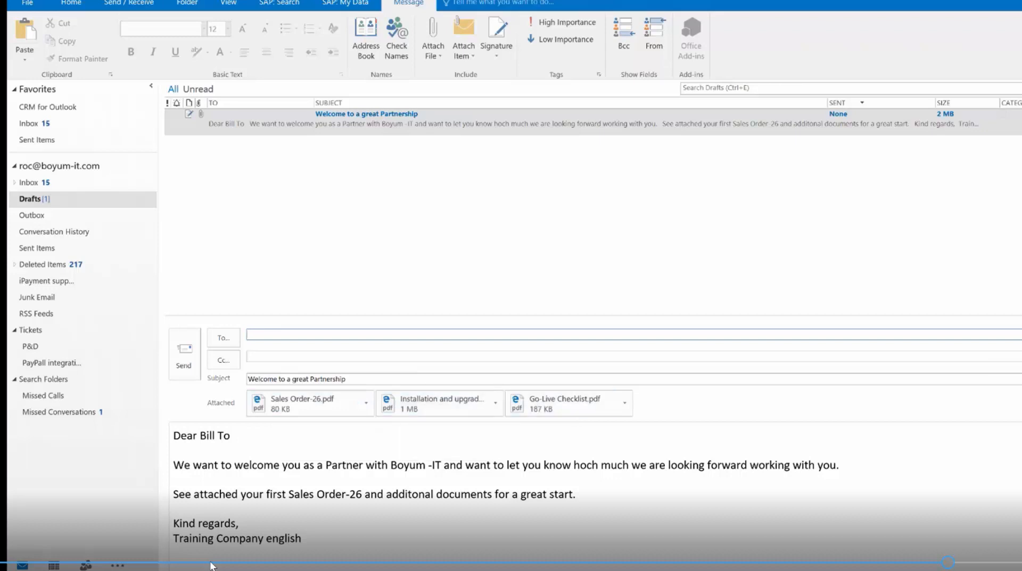
Switch back to SAP Business One, go back two sales orders to the Maxi-Teq order and email it.
key(alt+Tab)
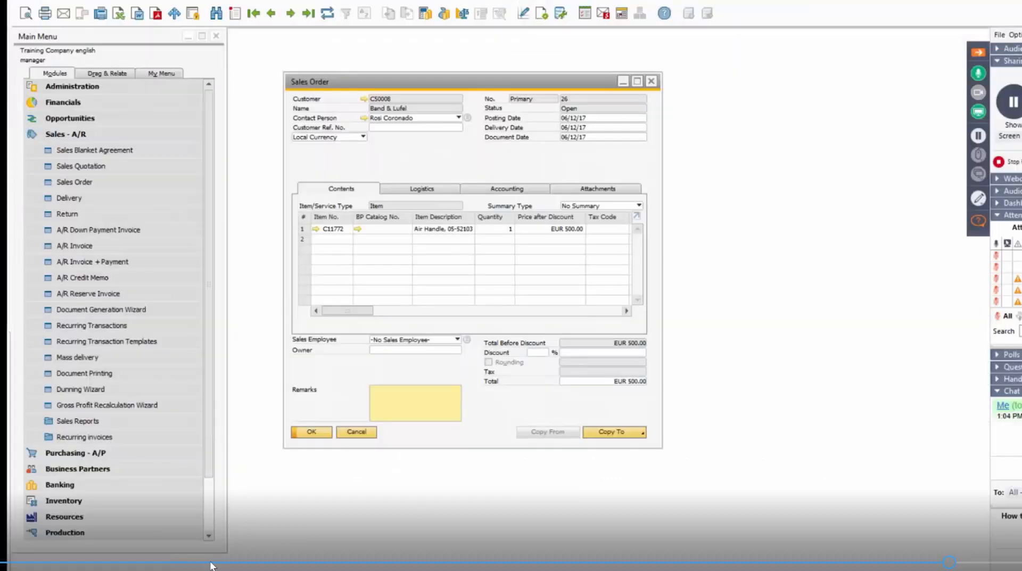
click(271, 14)
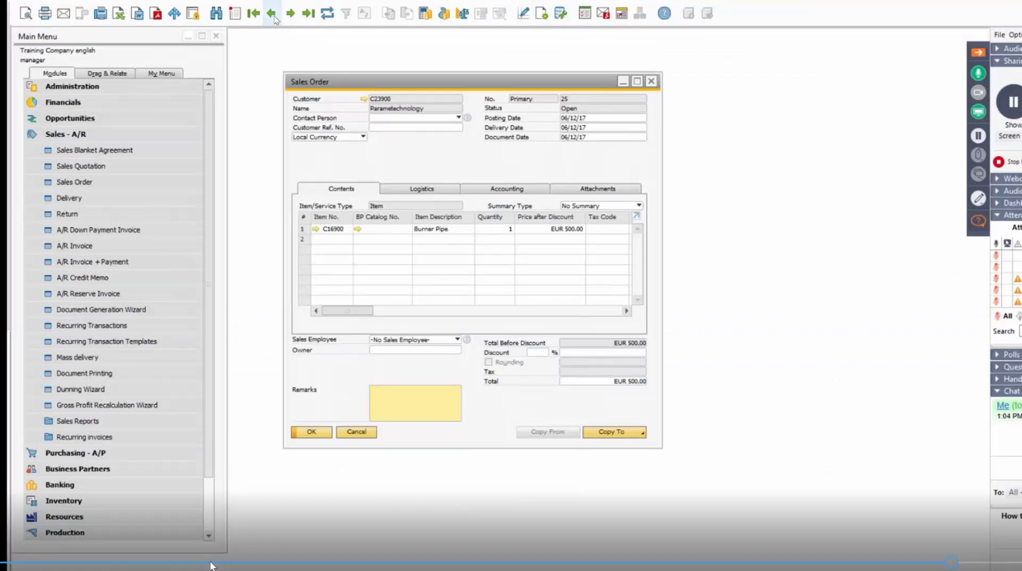
click(272, 14)
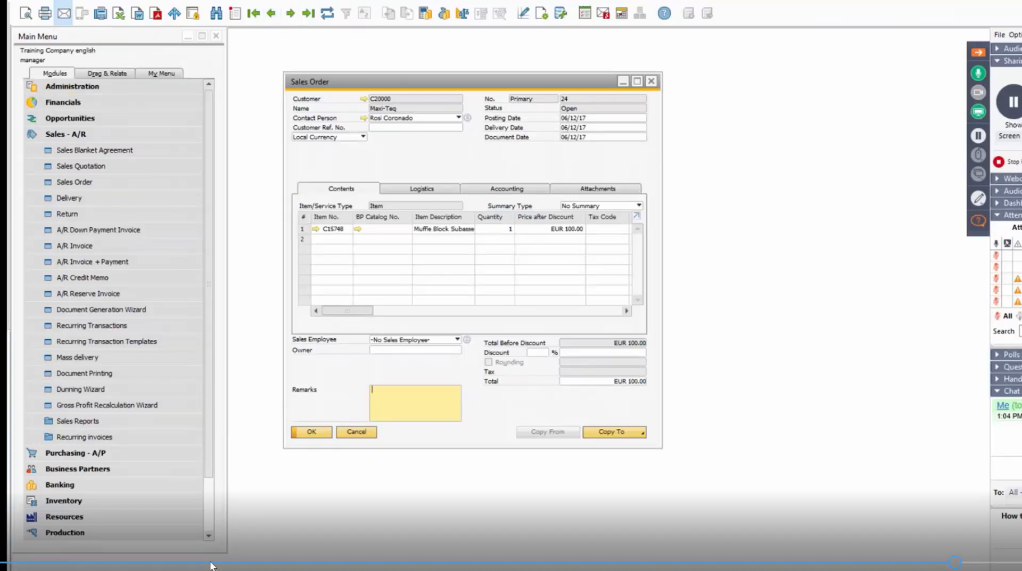
click(64, 14)
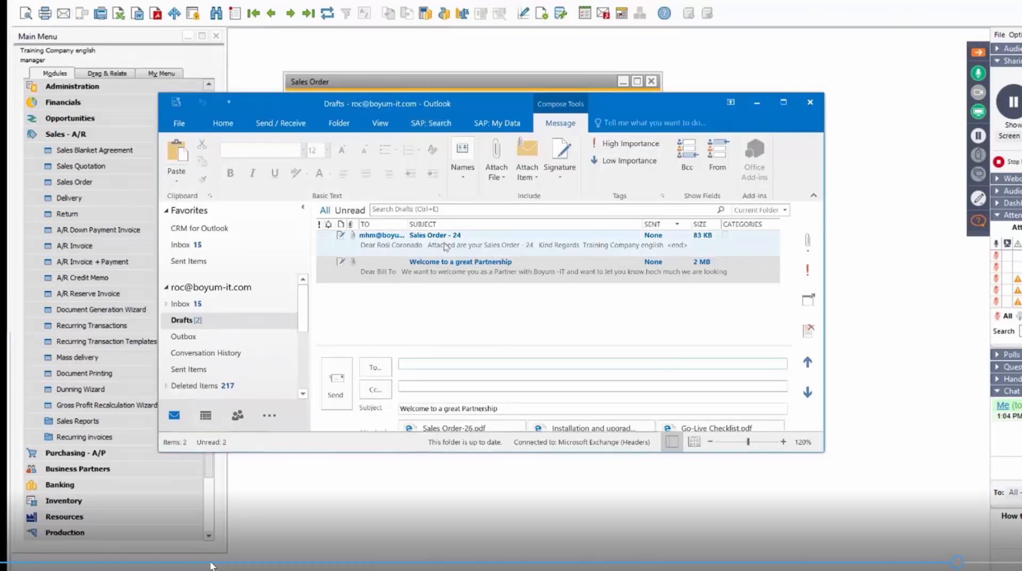
Open the Maxi-Teq sales order draft in a maximized Outlook window, examine its text and attachment, and minimize Outlook.
click(445, 246)
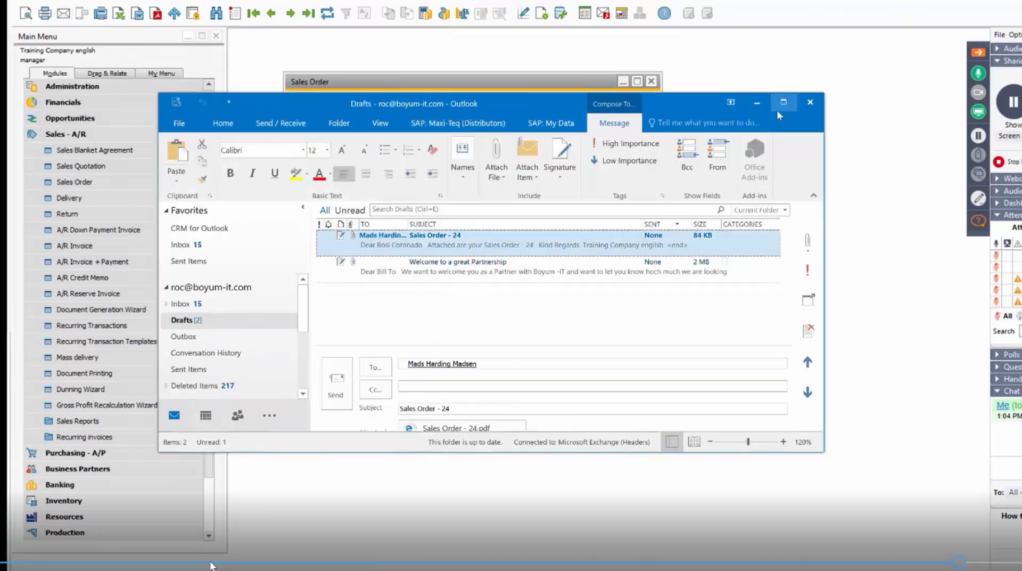
click(778, 109)
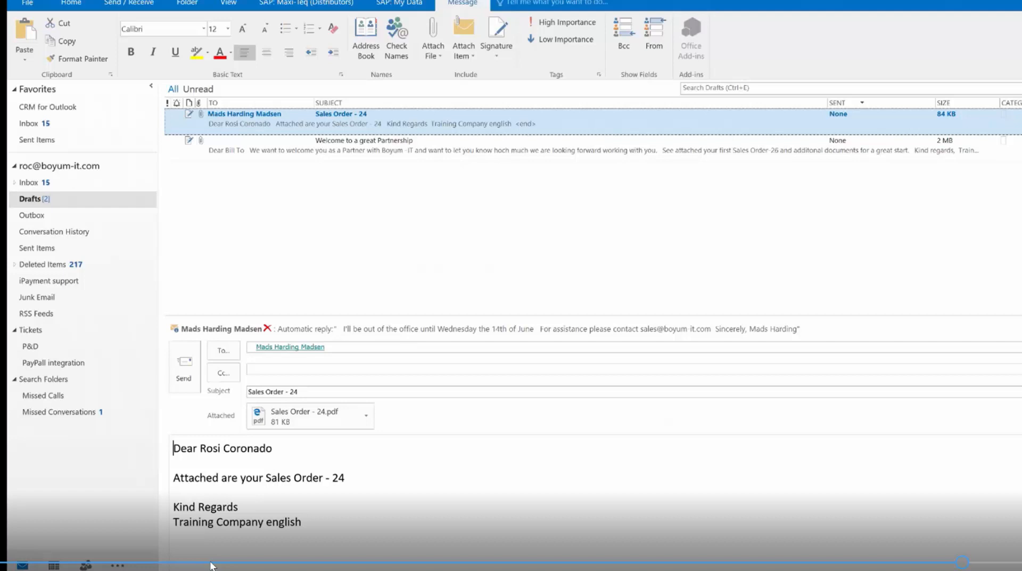
key(super+Down)
key(super+Down)
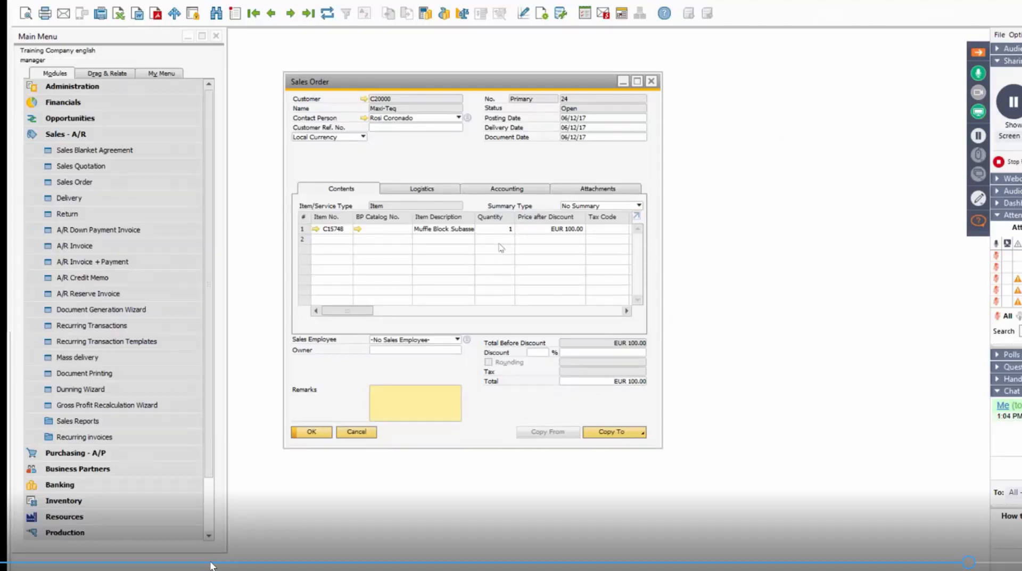
Open the last business partner activity, examine its general details, content and linked document, and close it.
click(110, 136)
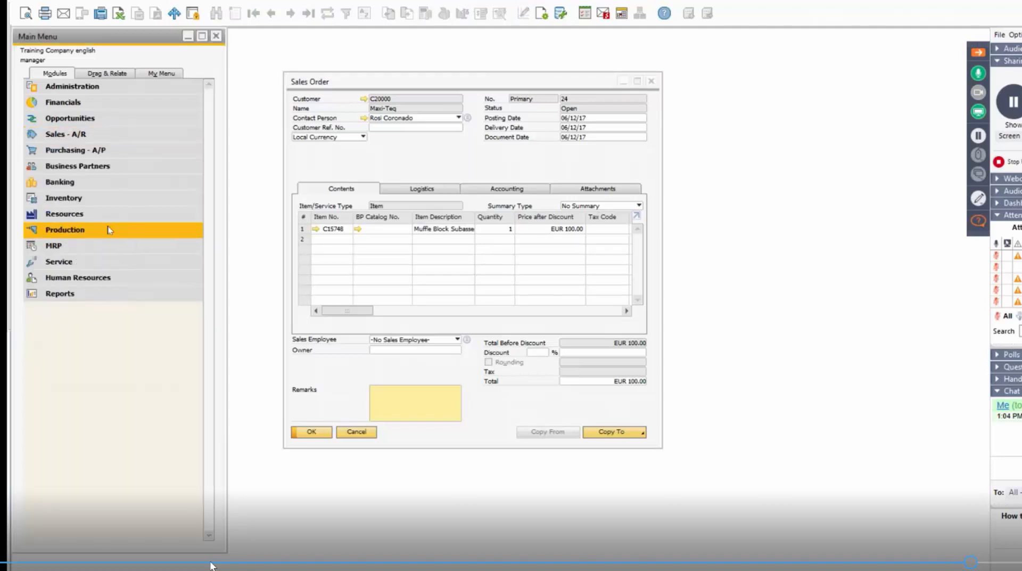
click(114, 167)
click(68, 197)
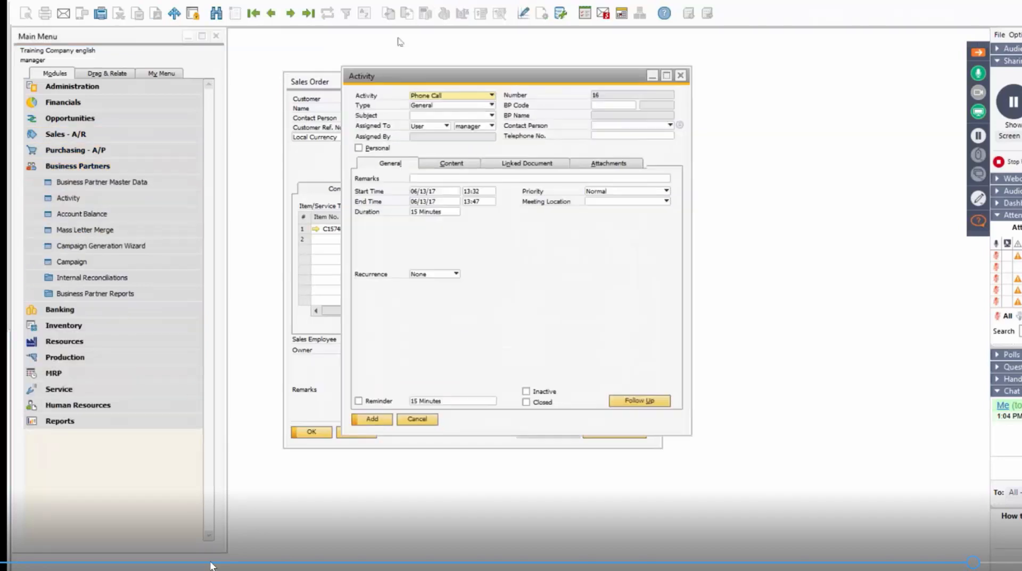
click(308, 13)
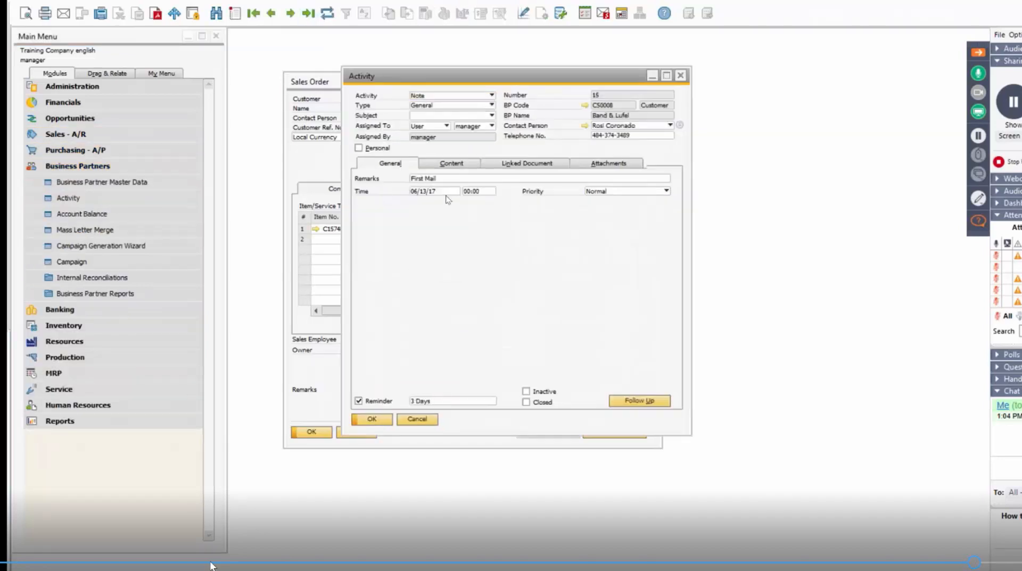
click(464, 165)
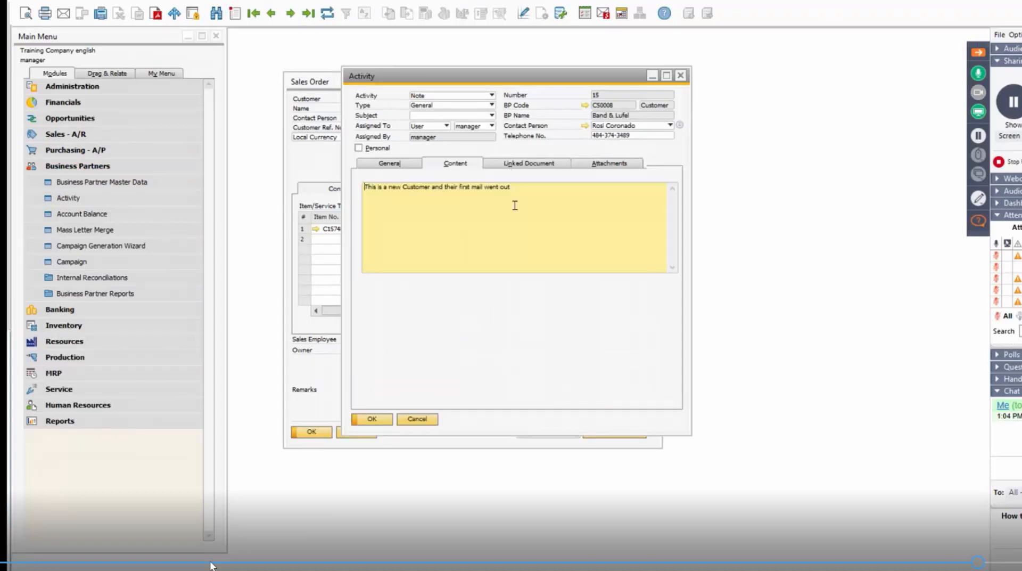
click(536, 164)
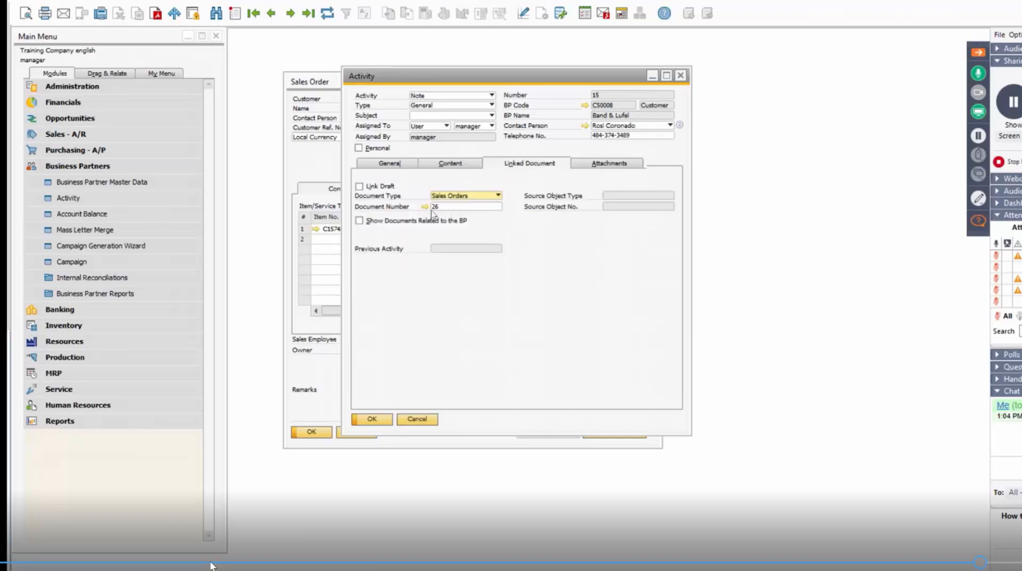
click(681, 75)
Open the messages and alerts overview and read the first New Customer message in the inbox.
click(603, 13)
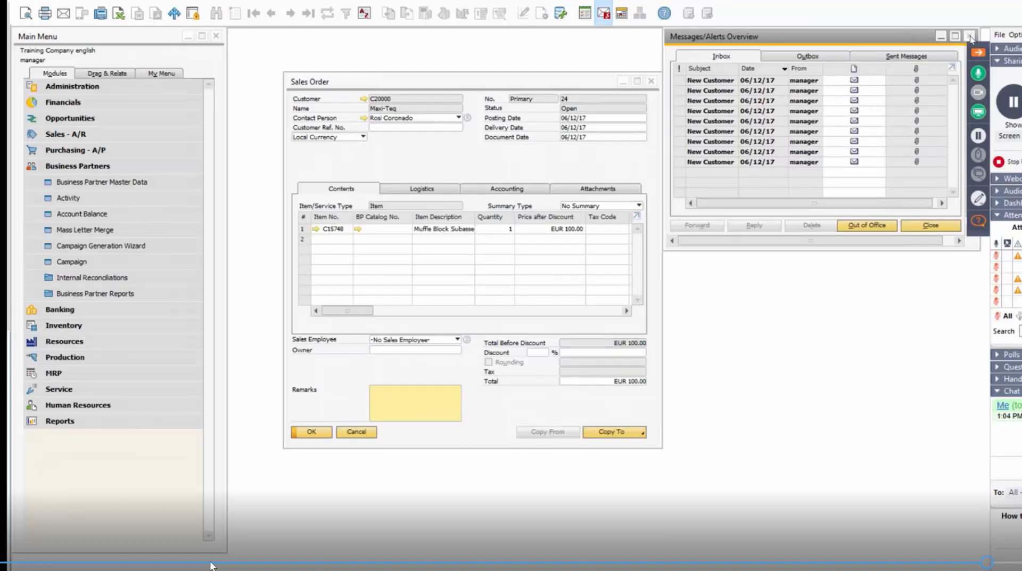
click(709, 81)
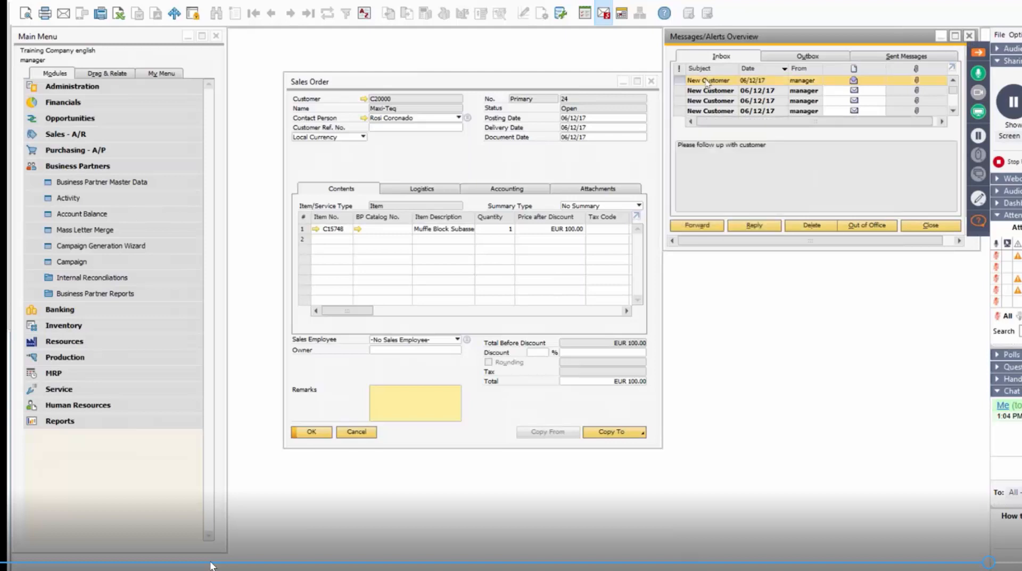
Close the messages overview and start a new customer record in the business partner master data.
click(970, 36)
click(75, 165)
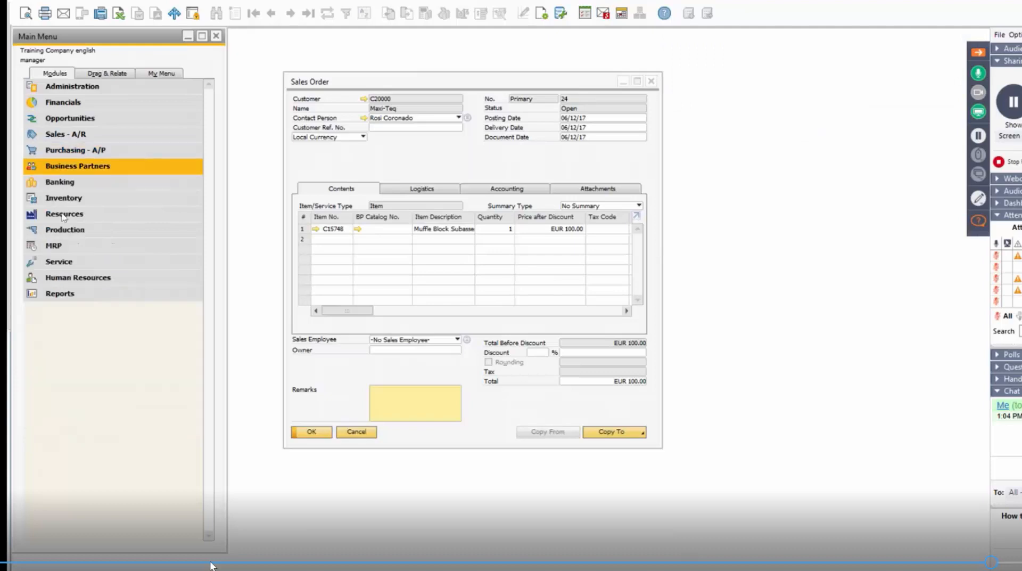
click(107, 166)
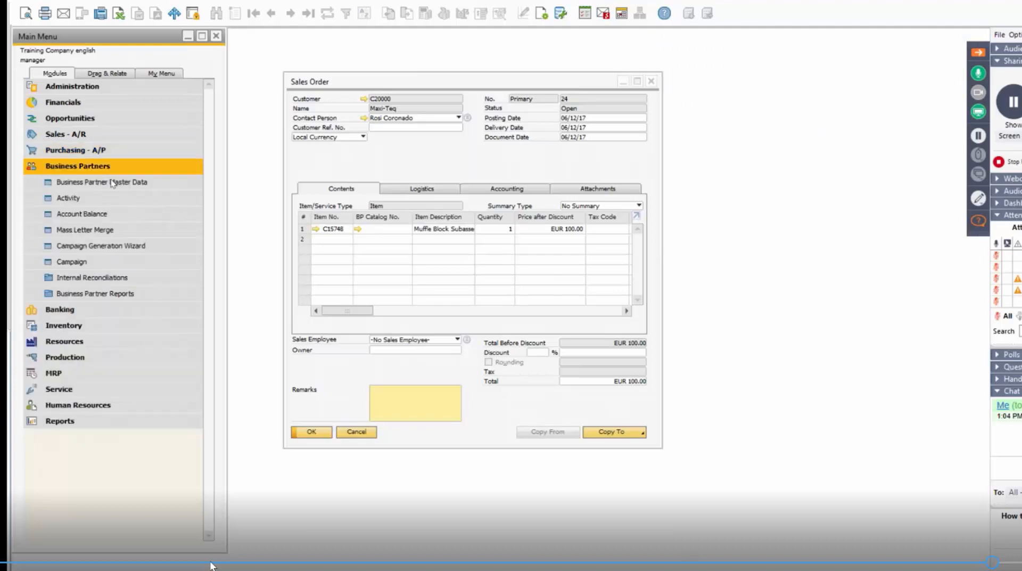
click(109, 182)
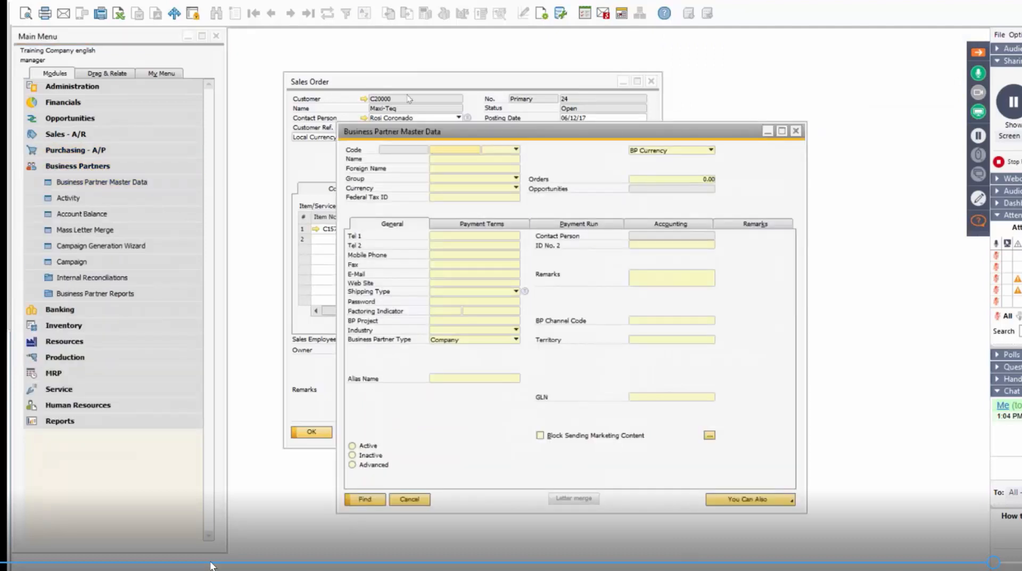
drag(470, 136, 408, 99)
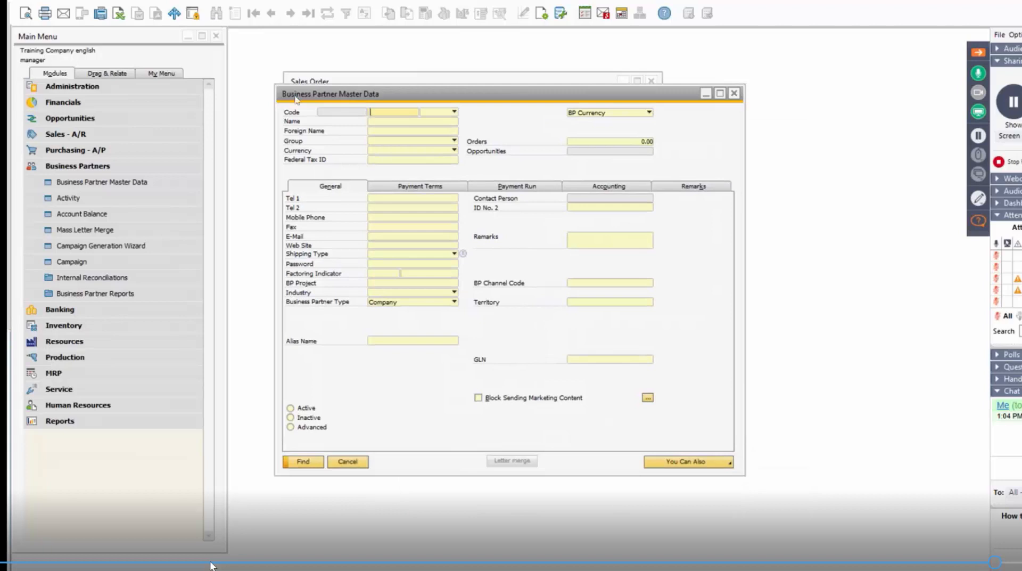
key(ctrl+a)
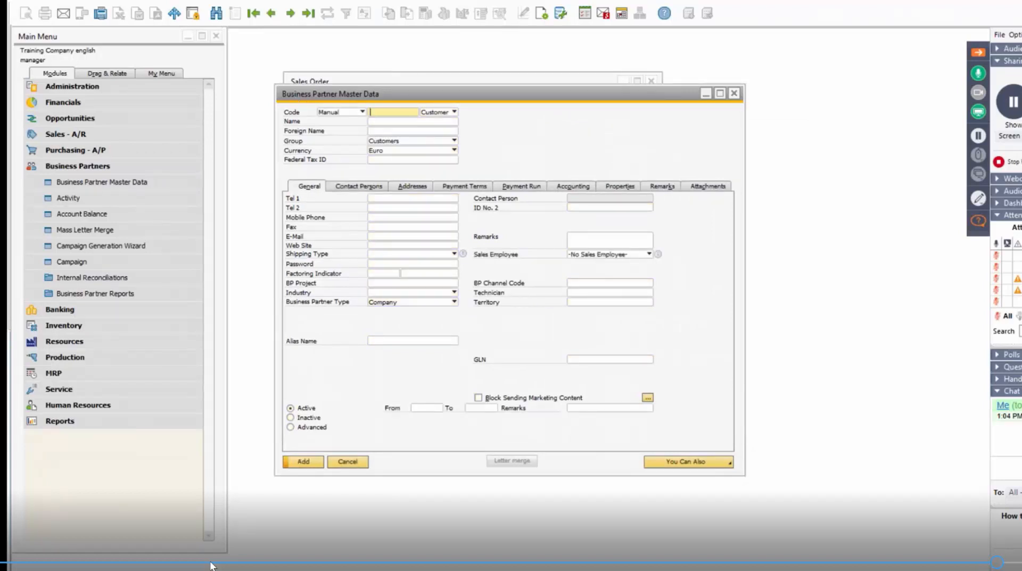
Enter C-webinar as the new customer's code and webinar as its name.
text(C-webinar)
key(Tab)
key(Tab)
text(webinar)
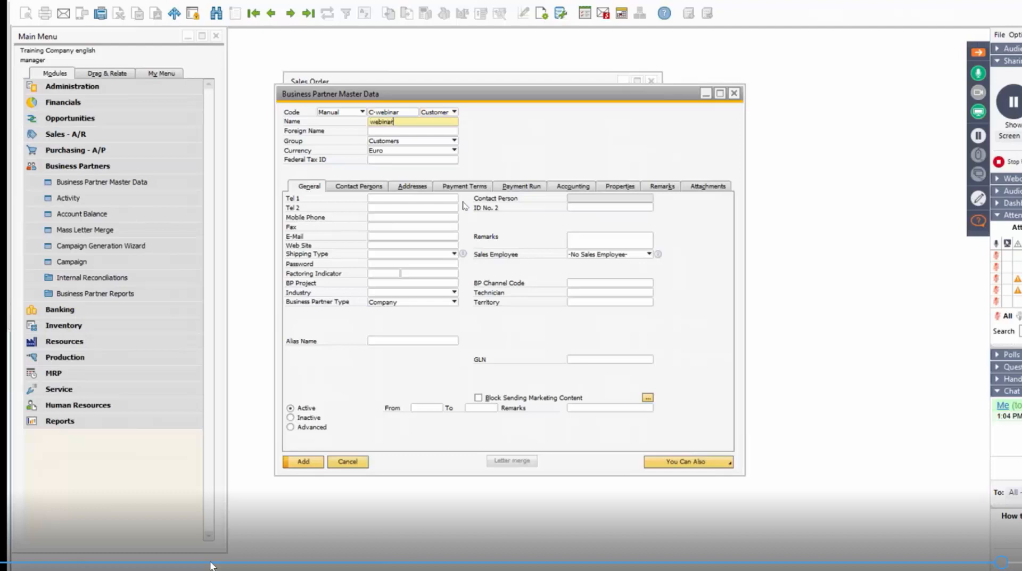
Define a new contact person for the customer, entering the contact's first name as the contact ID.
click(464, 186)
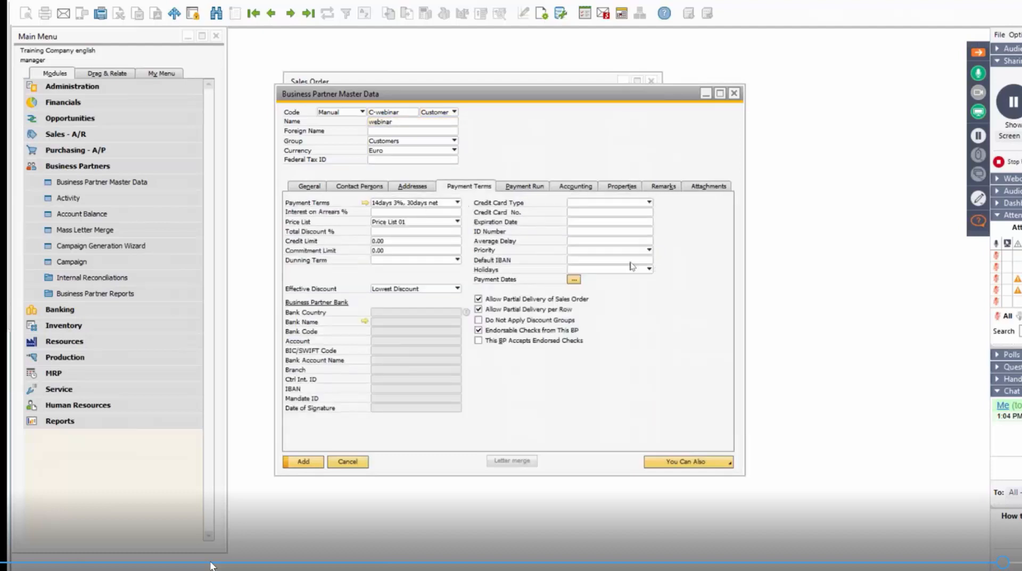
click(359, 187)
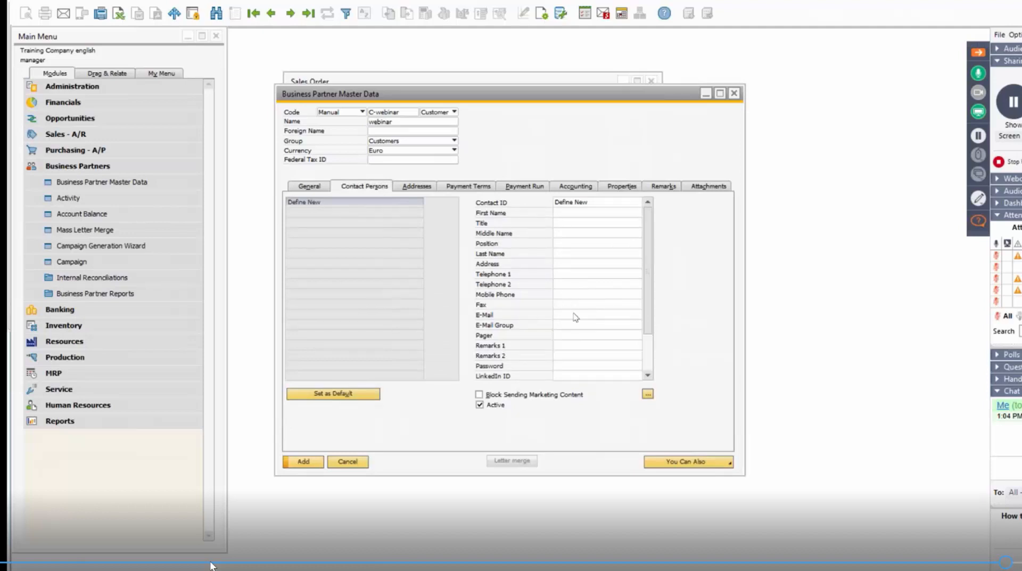
click(636, 206)
text(Rosi)
Fill in the contact person's e-mail and add the new business partner.
key(Tab)
key(Tab)
key(Tab)
key(Tab)
key(Tab)
key(Tab)
key(Tab)
key(Tab)
key(Tab)
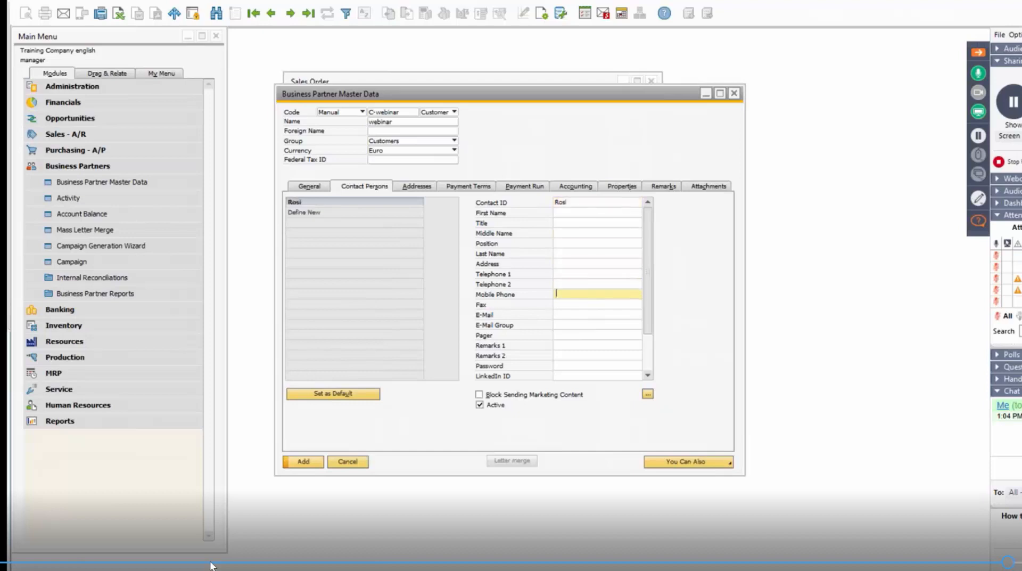
key(Tab)
key(Tab)
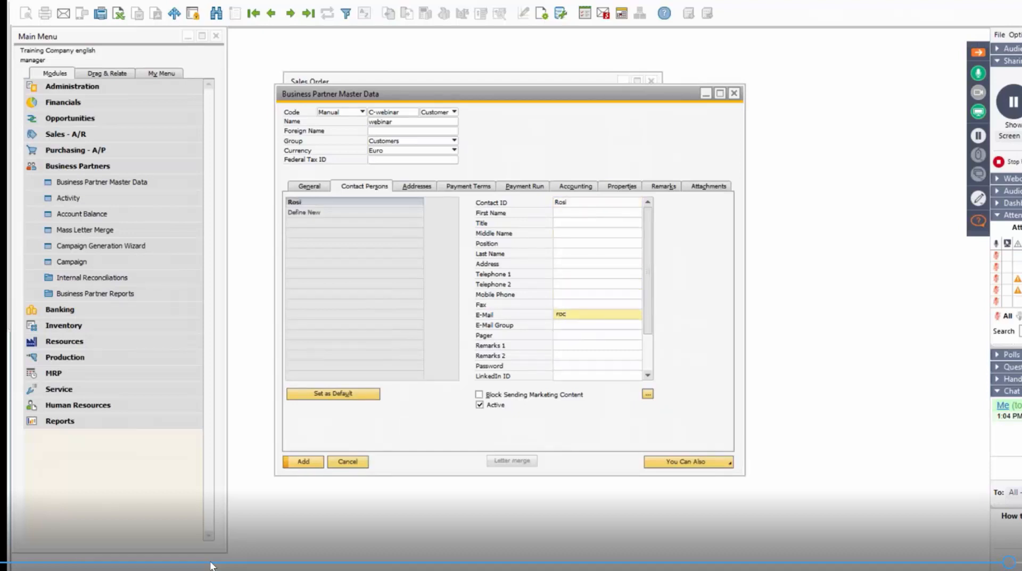
click(303, 462)
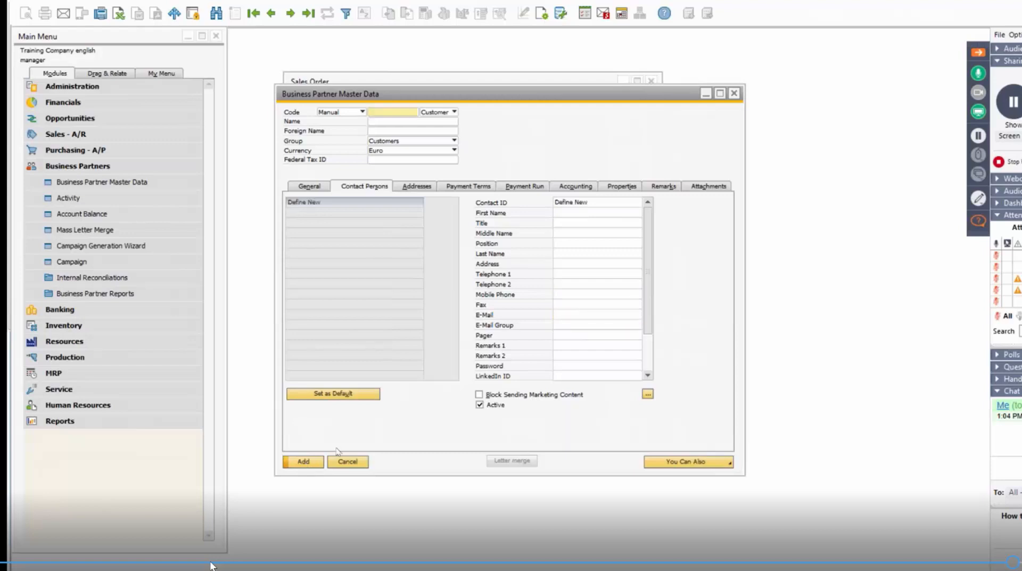
Start a new sales order for customer C-webinar.
click(91, 135)
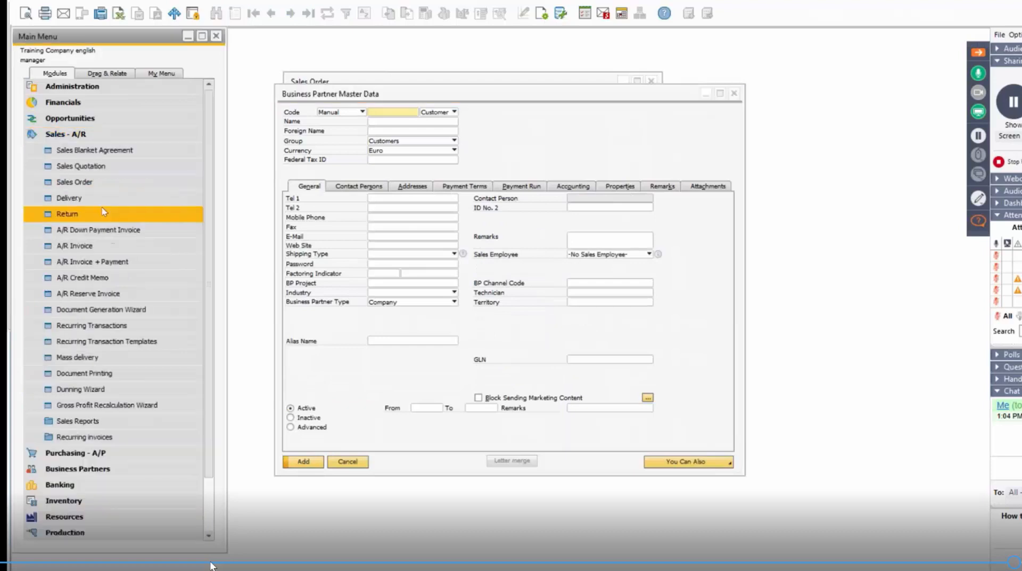
click(90, 182)
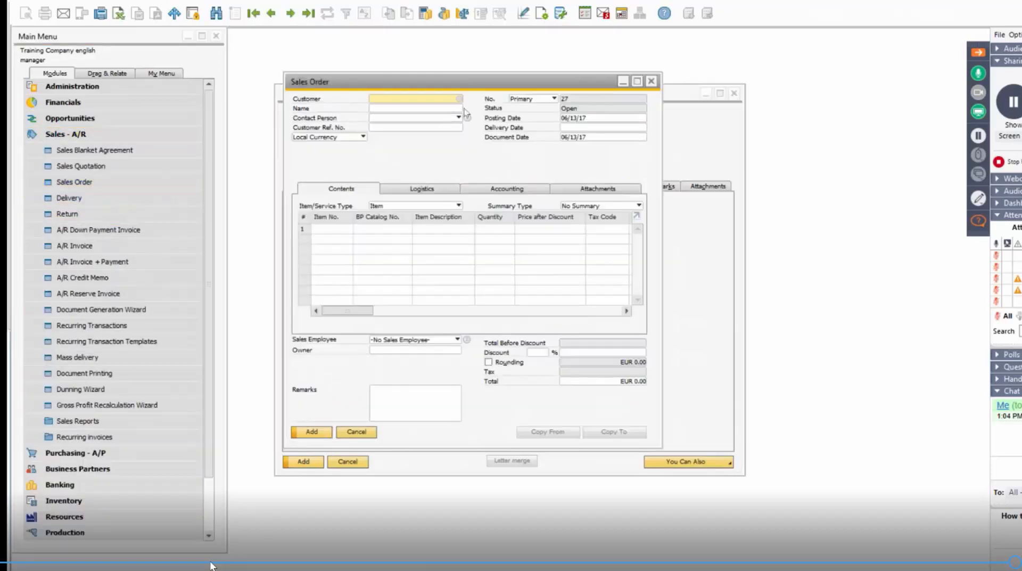
text(c)
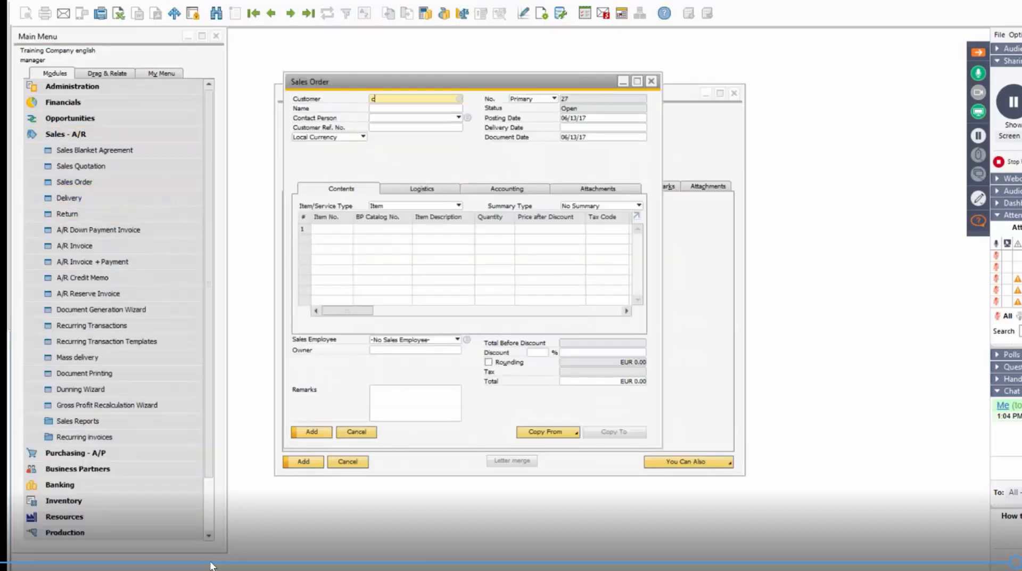
text(-w)
key(BackSpace)
text(we)
key(Tab)
Put item A11896, the gas nozzle subassembly, on the first order line and set the delivery date to 06/13/17.
click(353, 233)
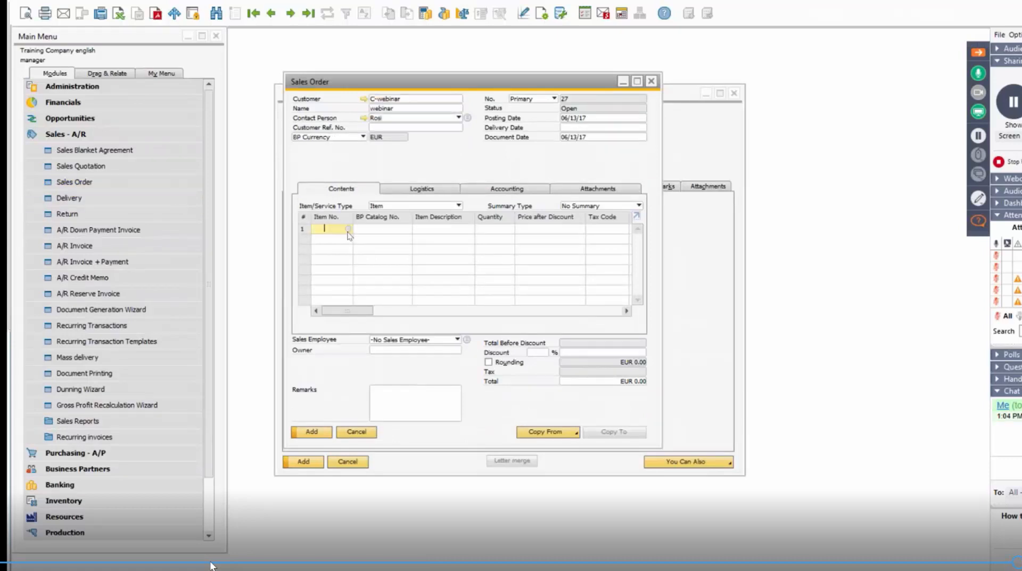
key(Tab)
double_click(347, 215)
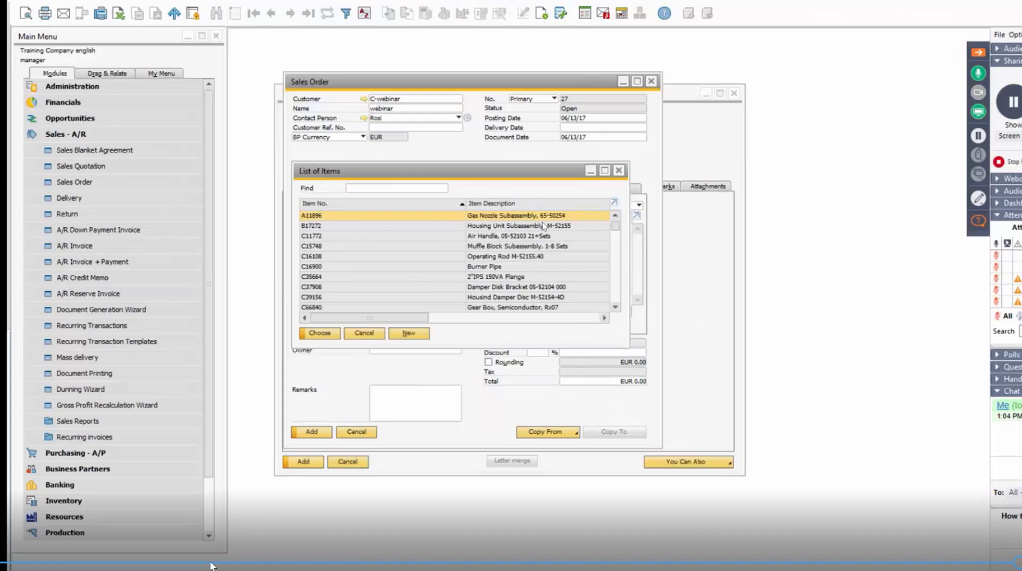
click(604, 128)
text(13)
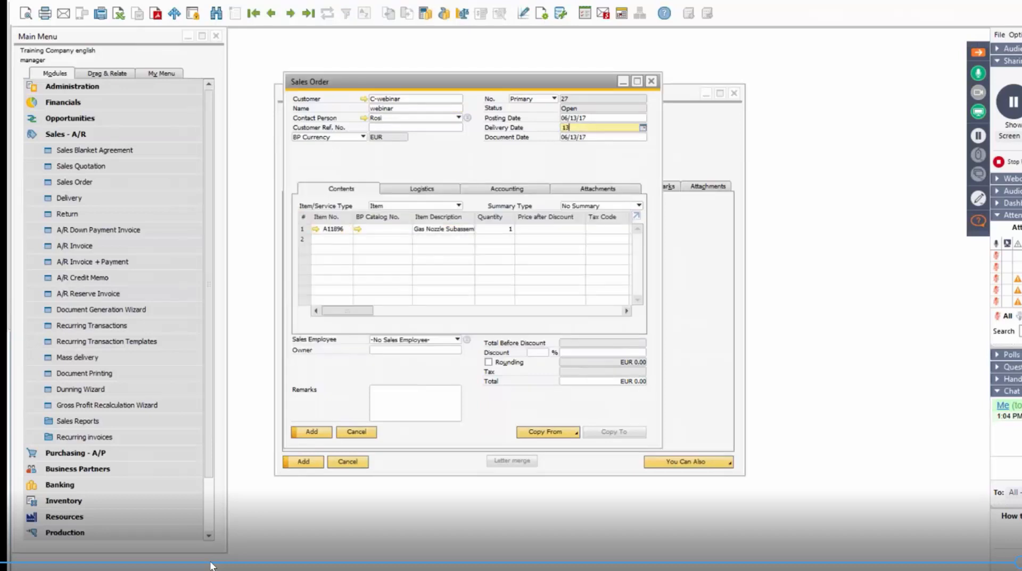
key(Tab)
click(461, 323)
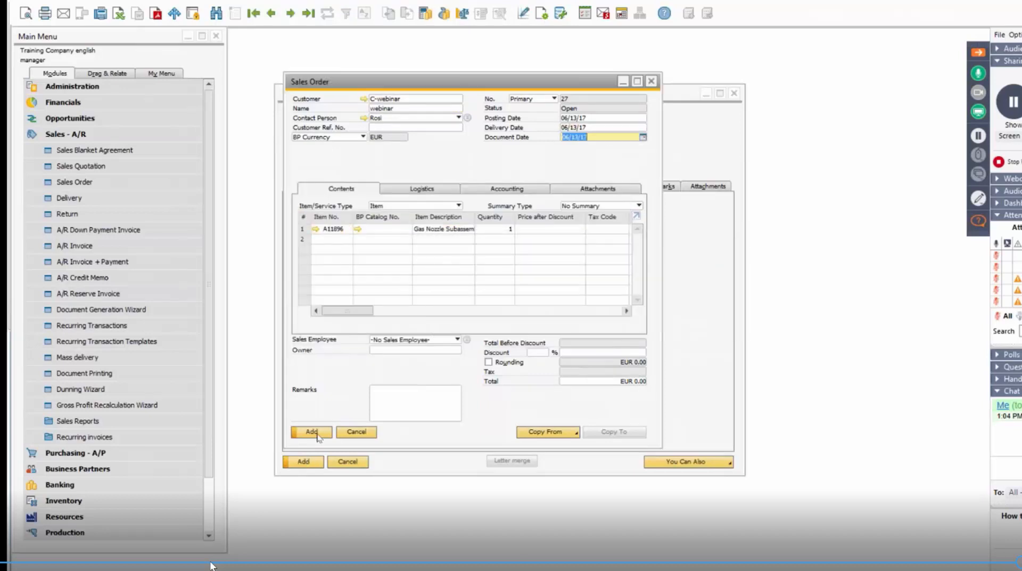
Decline adding the order with a zero total, set the item line's total to EUR 100.00 and add the order.
click(318, 434)
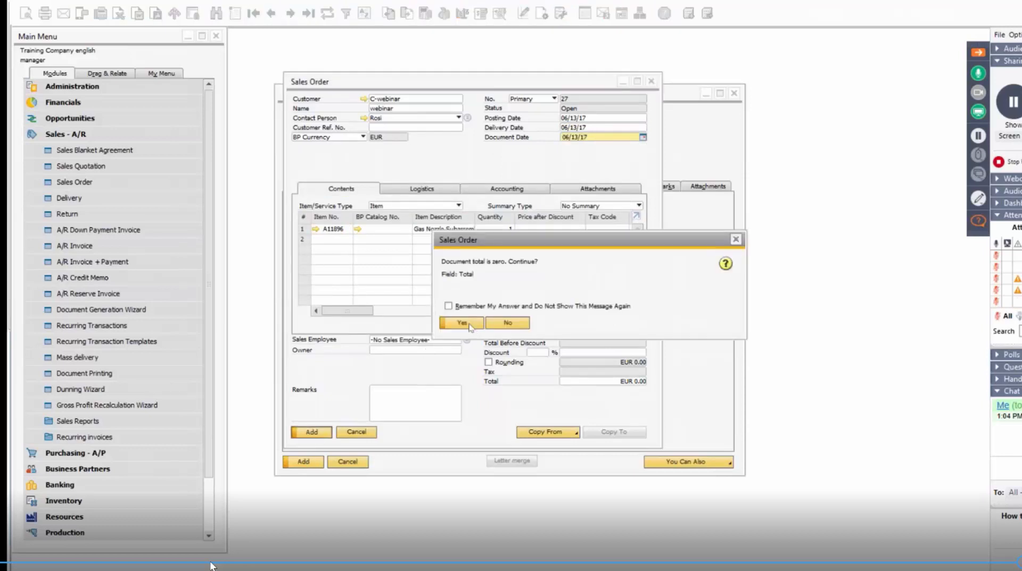
click(507, 323)
drag(367, 314, 416, 315)
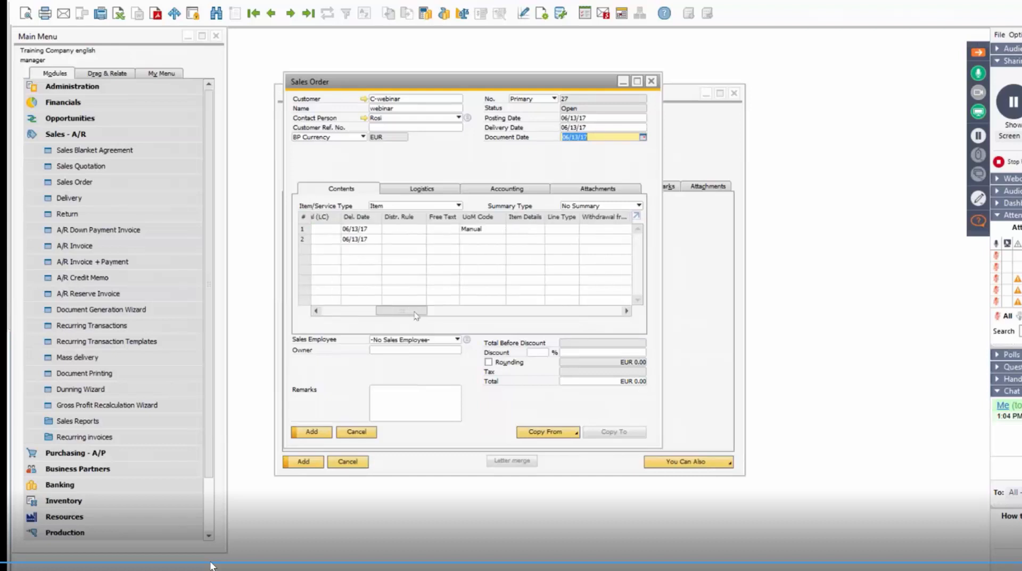
drag(415, 316, 383, 315)
click(511, 232)
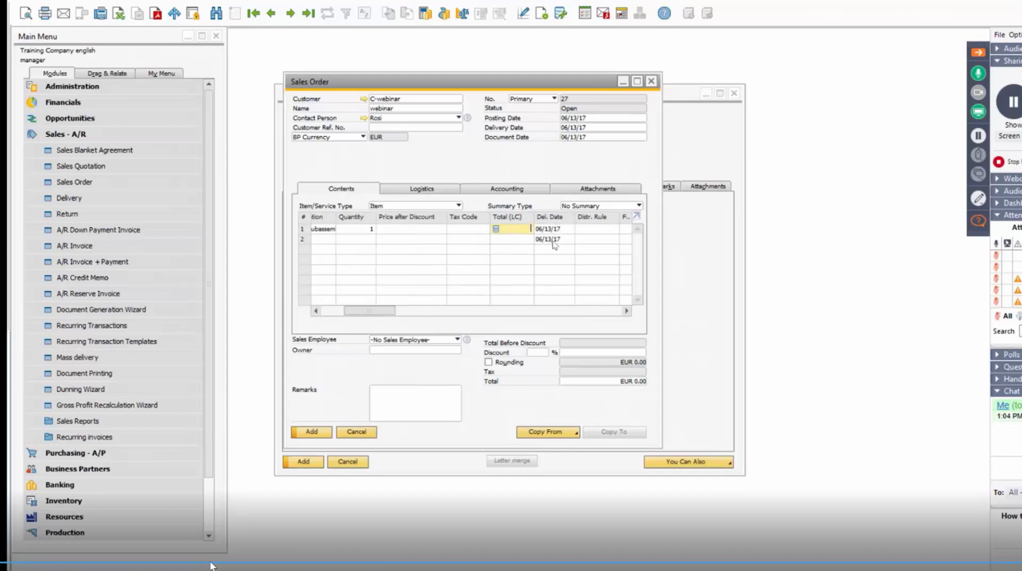
text(1)
click(320, 435)
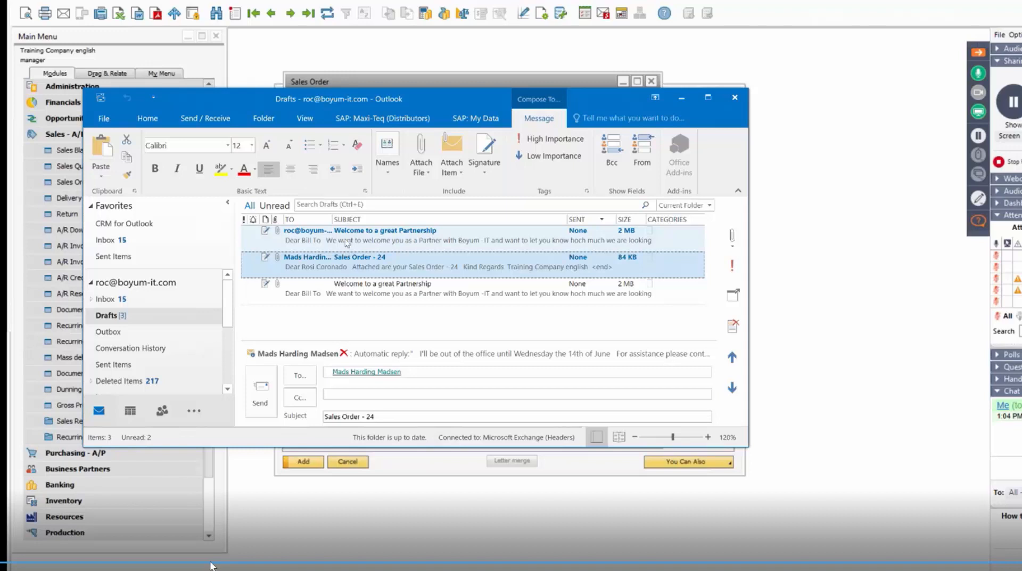
Open the newest Welcome to a great Partnership draft in a maximized Outlook window and compare it with the earlier welcome draft.
click(361, 242)
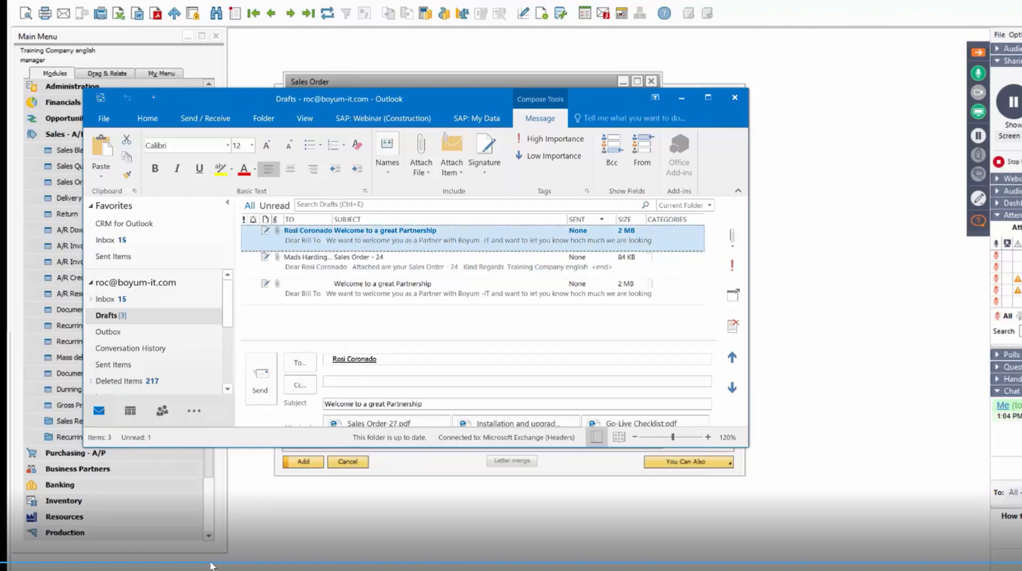
drag(615, 91, 616, 36)
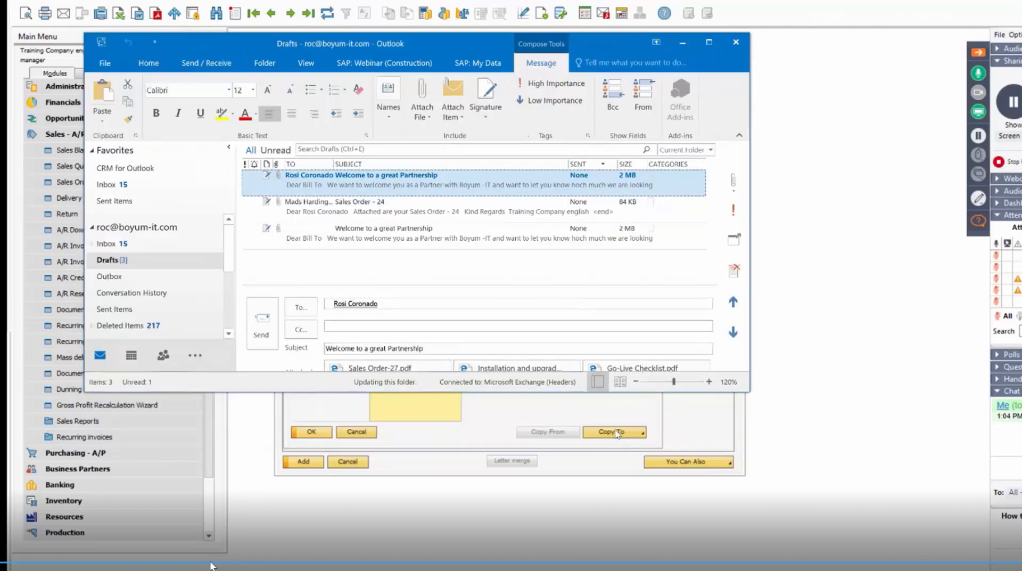
drag(634, 392, 634, 465)
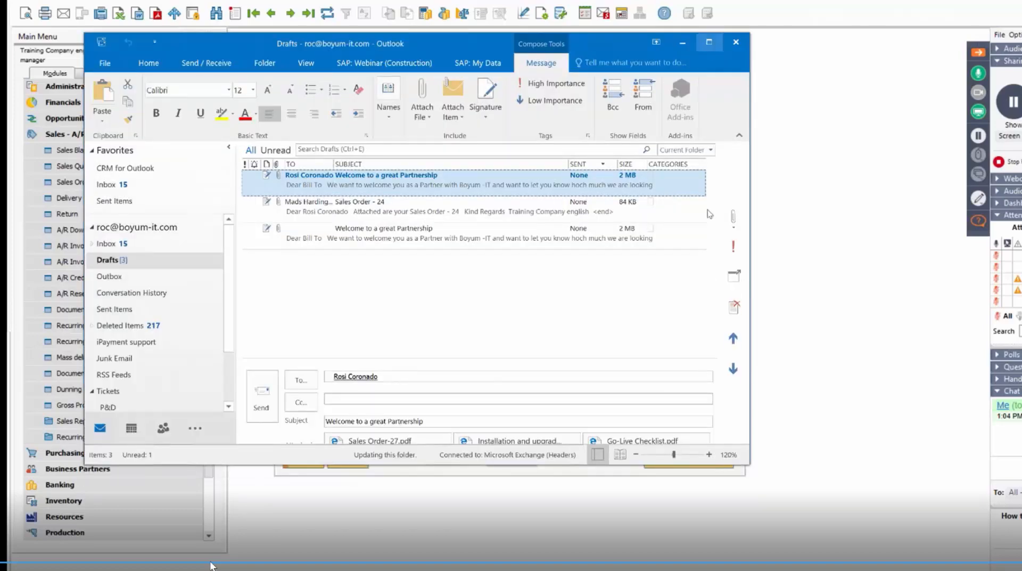
click(709, 42)
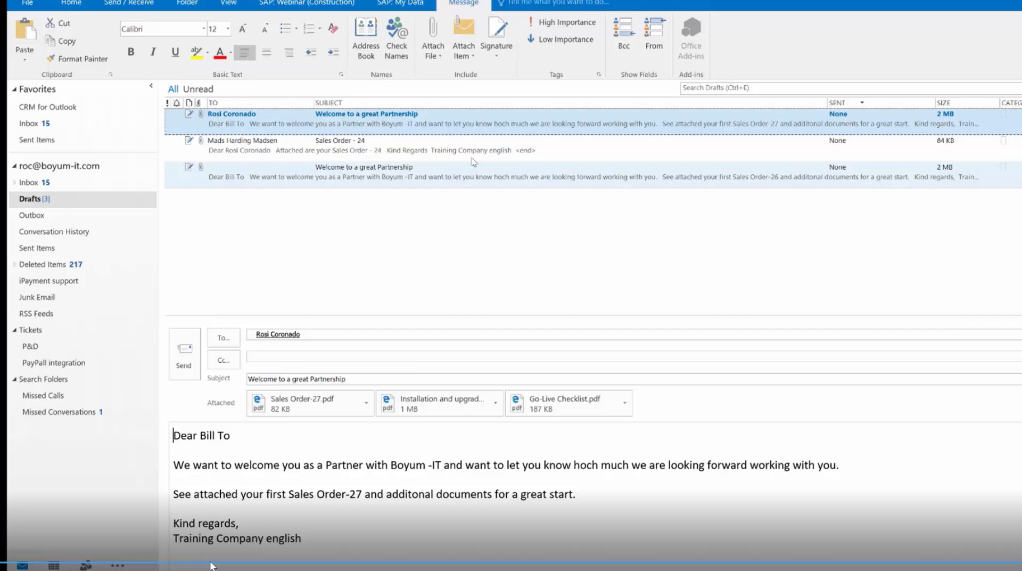
click(471, 155)
click(466, 176)
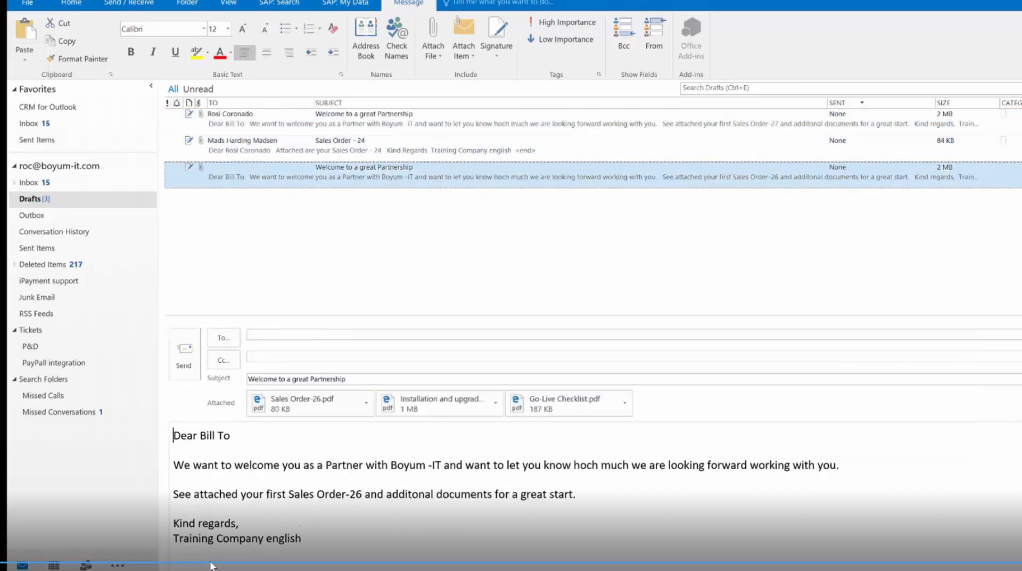
Switch back to SAP Business One, open the webinar customer's latest activity, examine its general details and reminder, and close it.
key(alt+Tab)
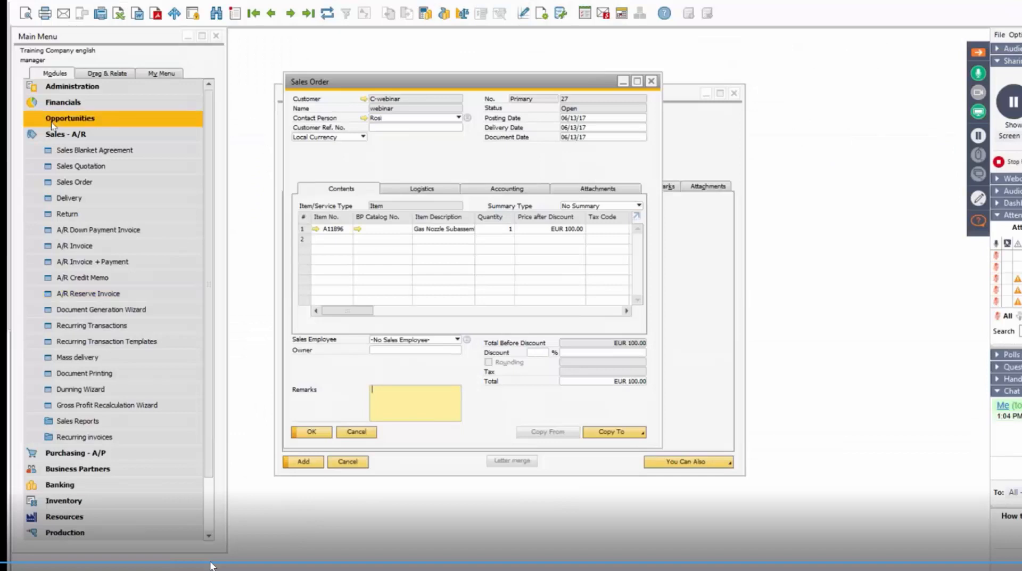
click(85, 134)
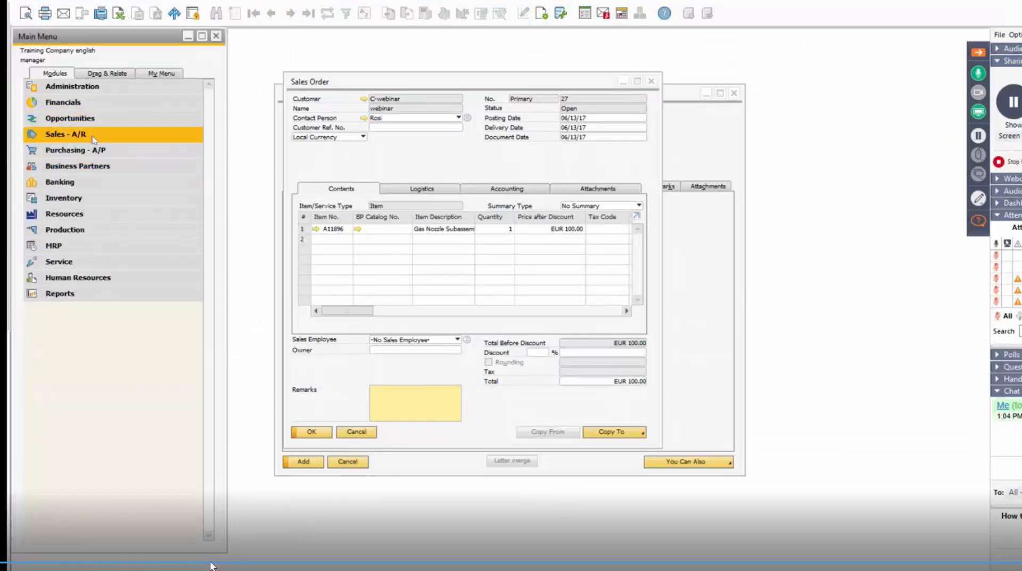
click(80, 134)
click(71, 134)
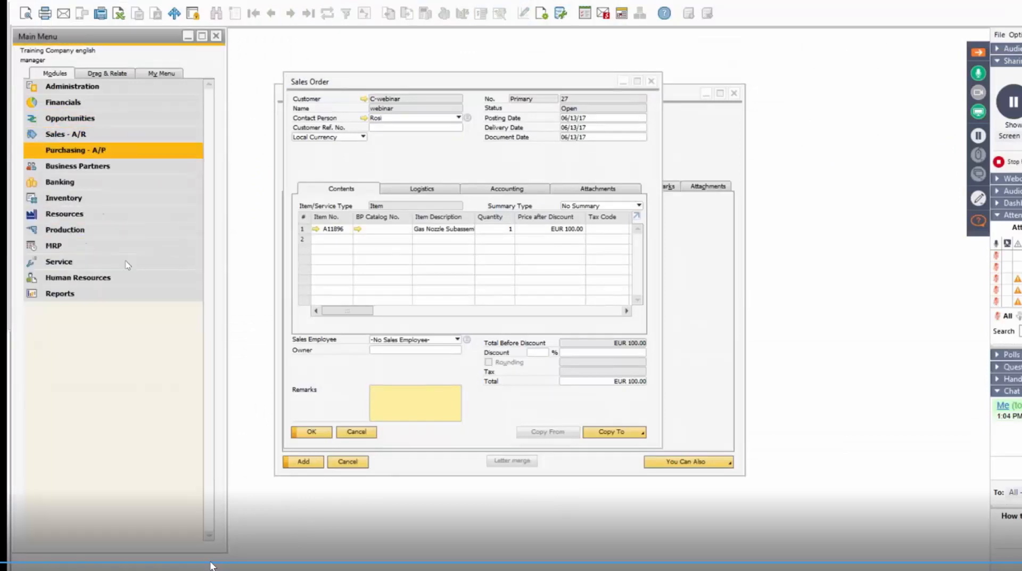
click(77, 165)
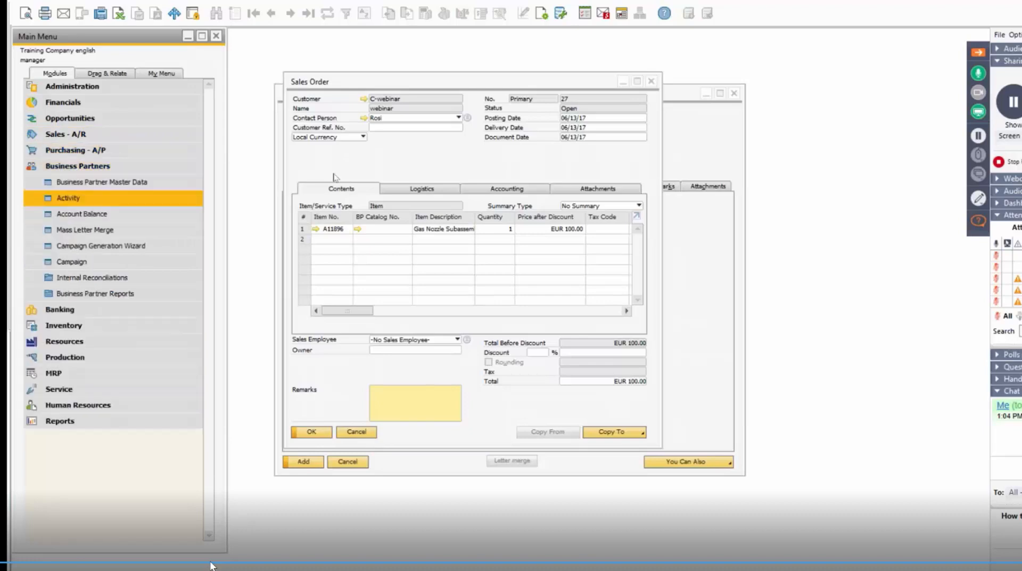
click(80, 197)
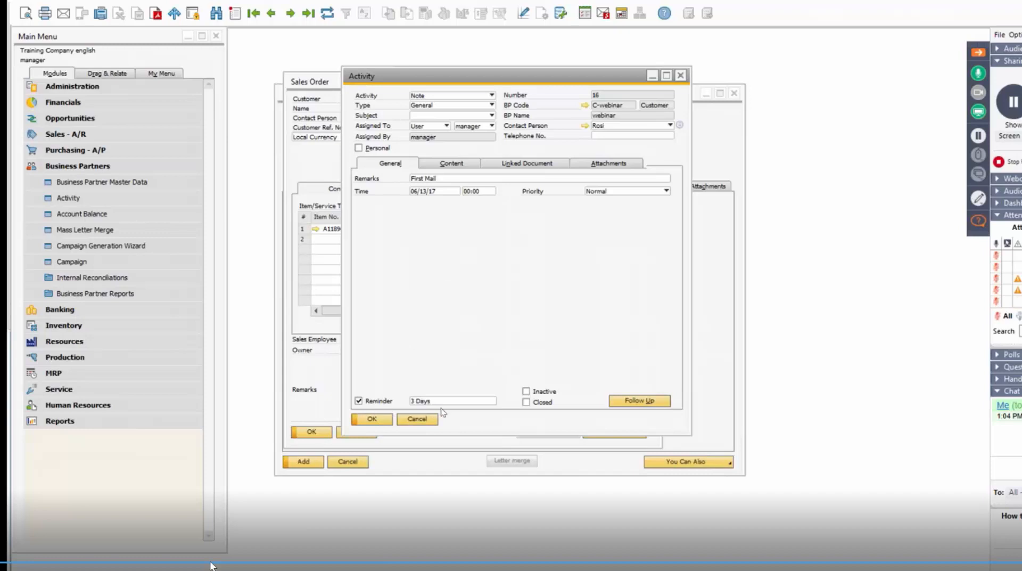
click(685, 76)
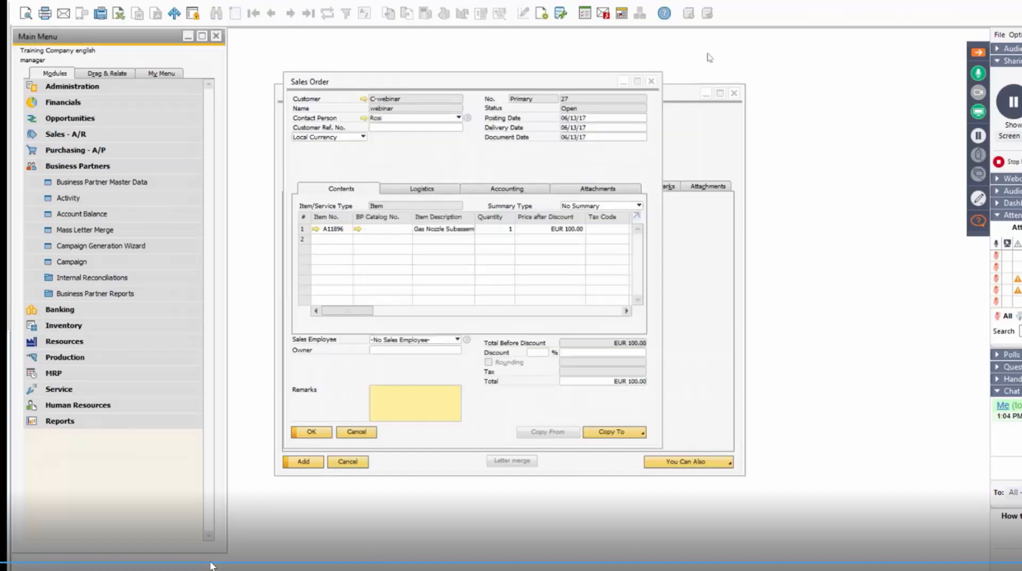
Open the Messages/Alerts Overview, read the two New Customer messages dated 06/13/17 in the inbox, and close the overview.
click(604, 15)
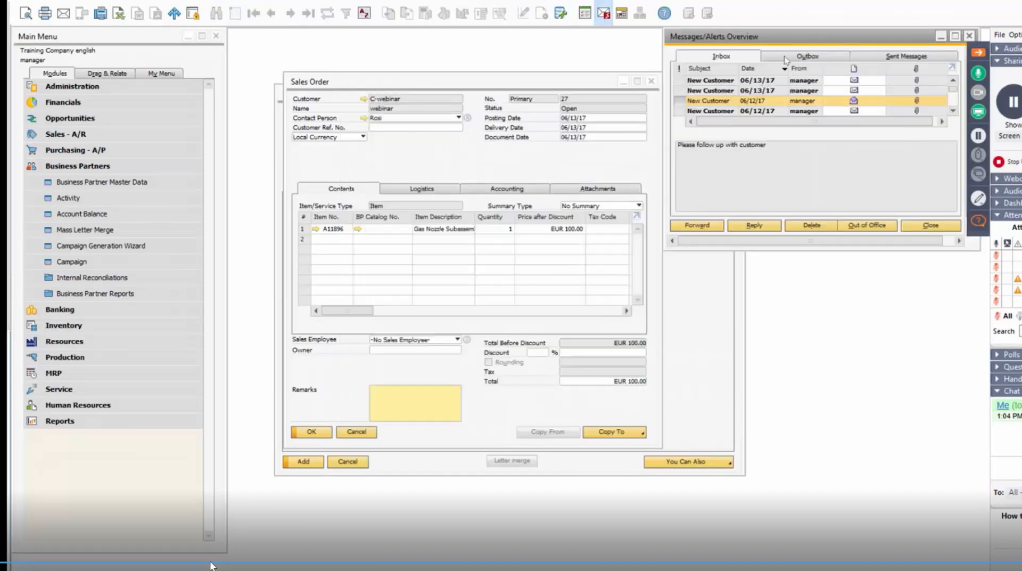
drag(814, 36, 682, 39)
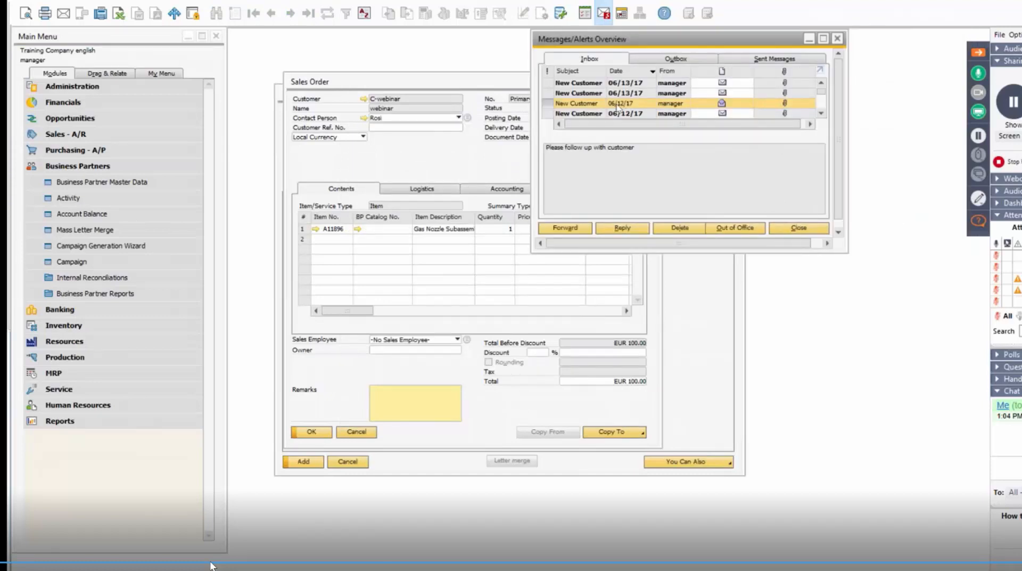
click(585, 93)
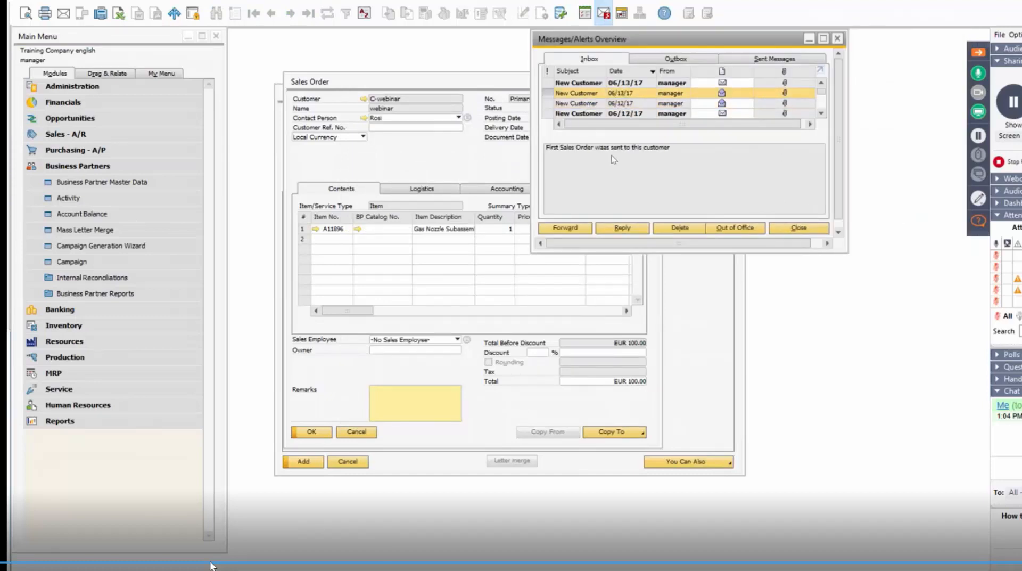
click(584, 82)
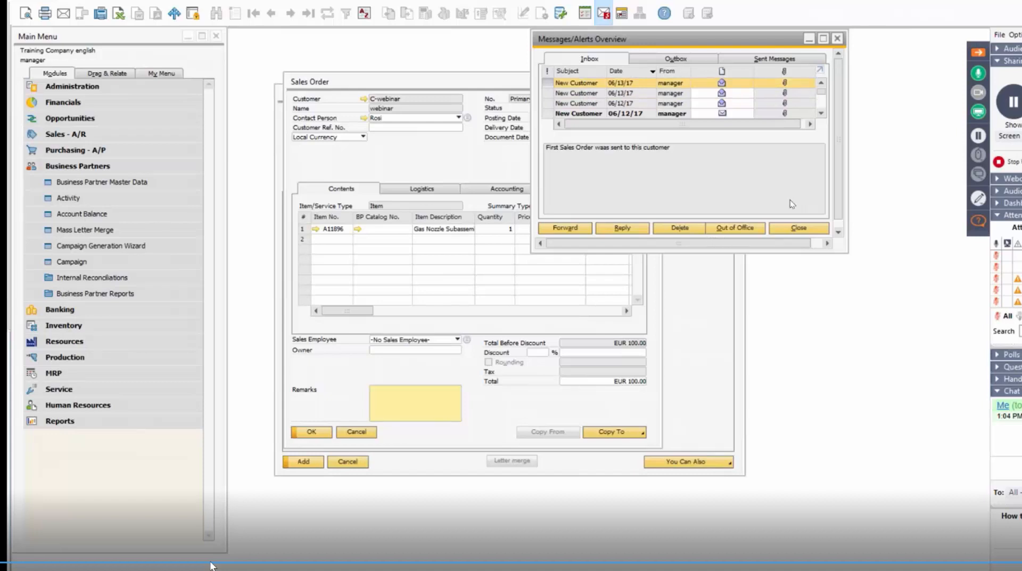
click(837, 38)
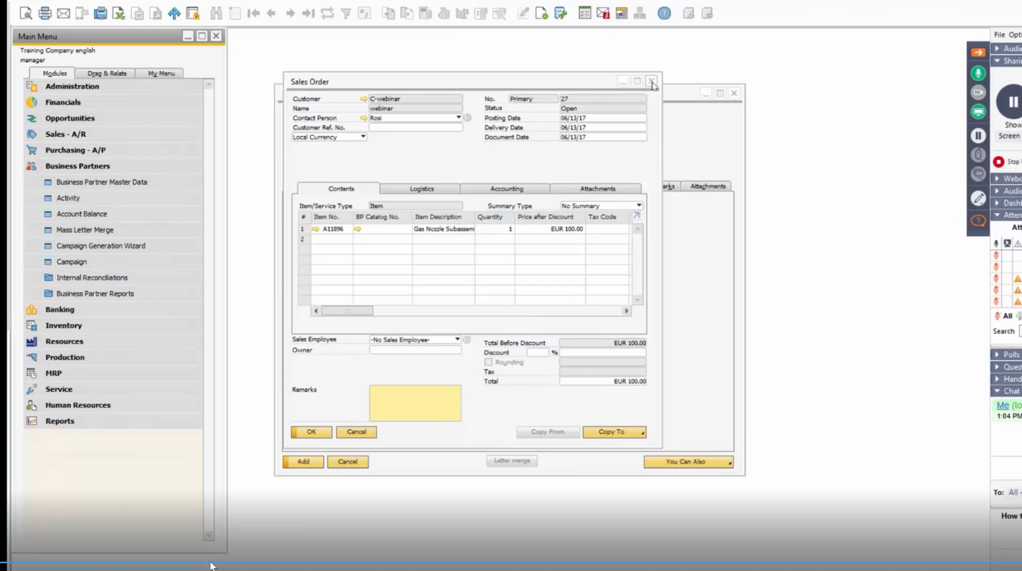
Close both open sales orders and the business partner master data window, and collapse the Business Partners module.
click(652, 83)
click(734, 94)
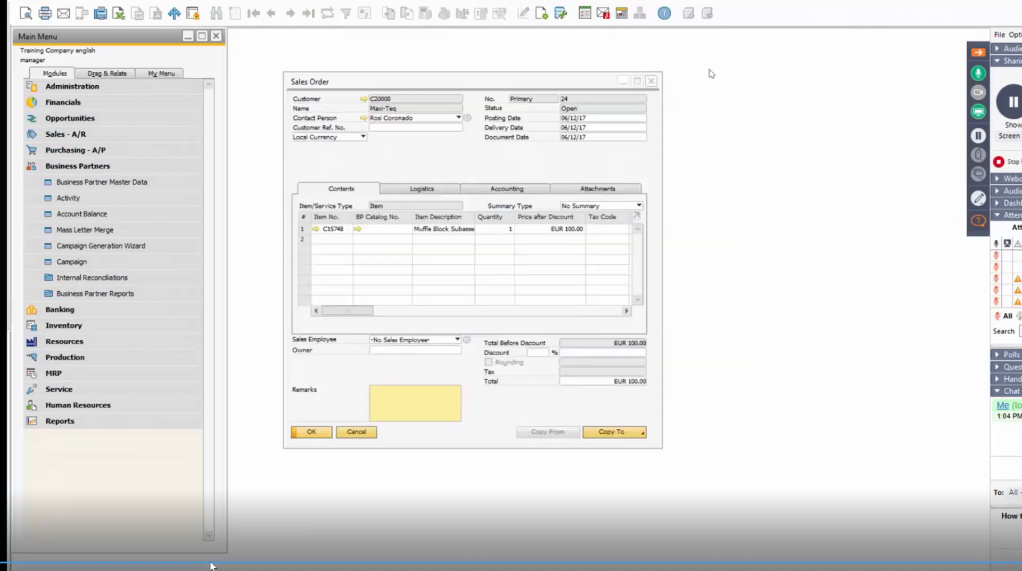
click(651, 80)
click(184, 169)
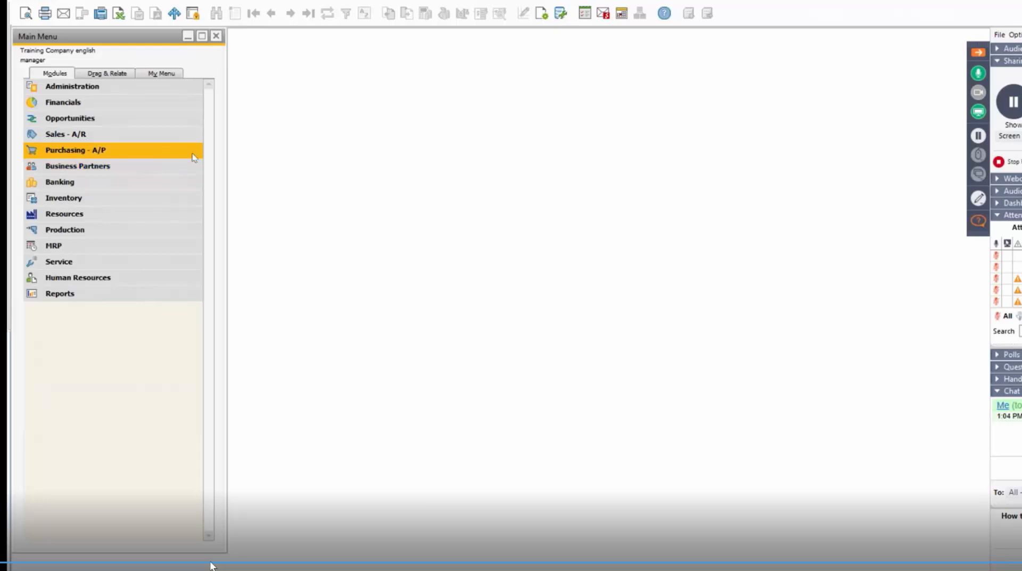
Examine the B1 Usability Package entries under the Administration add-ons and collapse the Administration module.
click(110, 89)
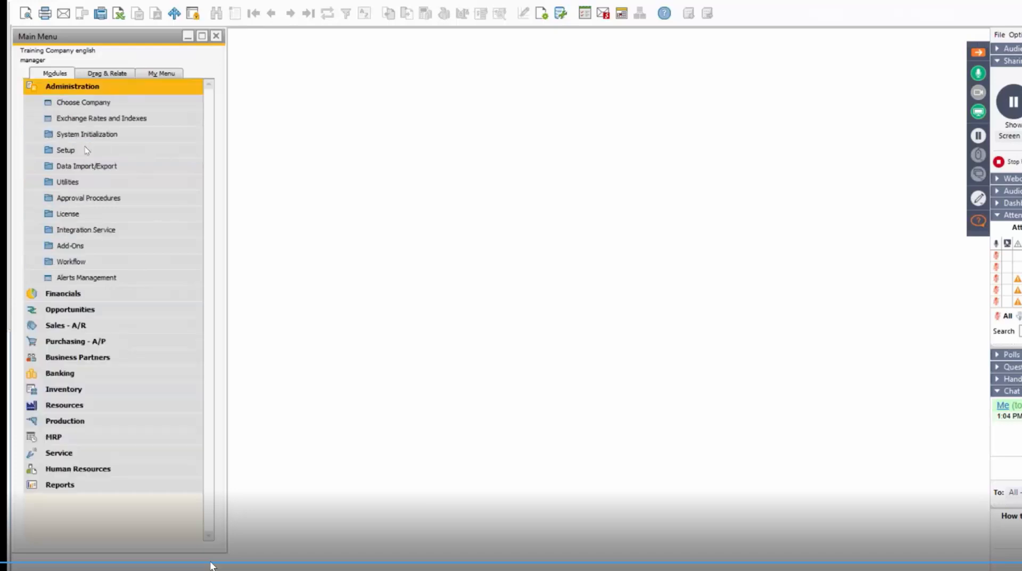
click(124, 246)
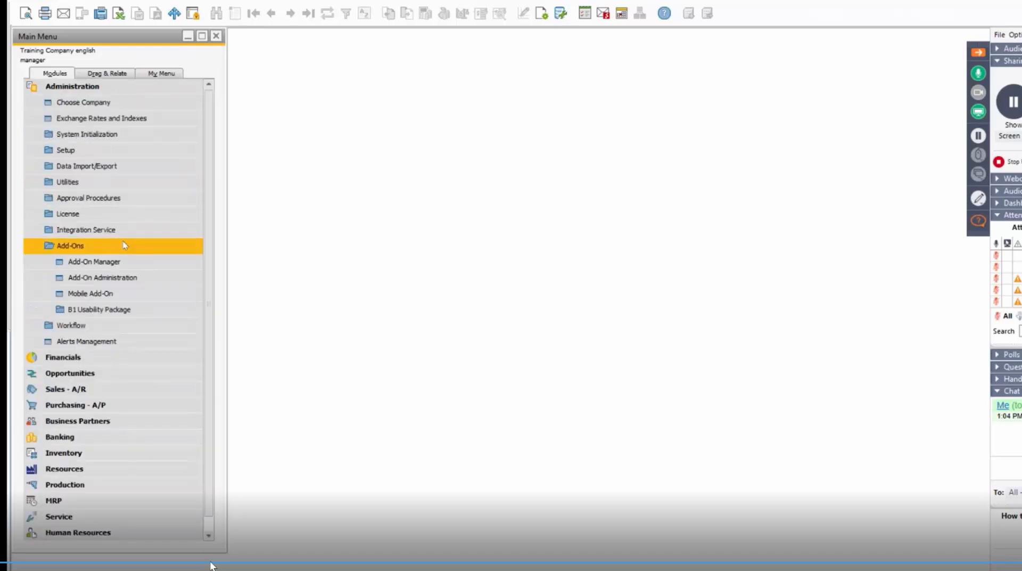
click(142, 312)
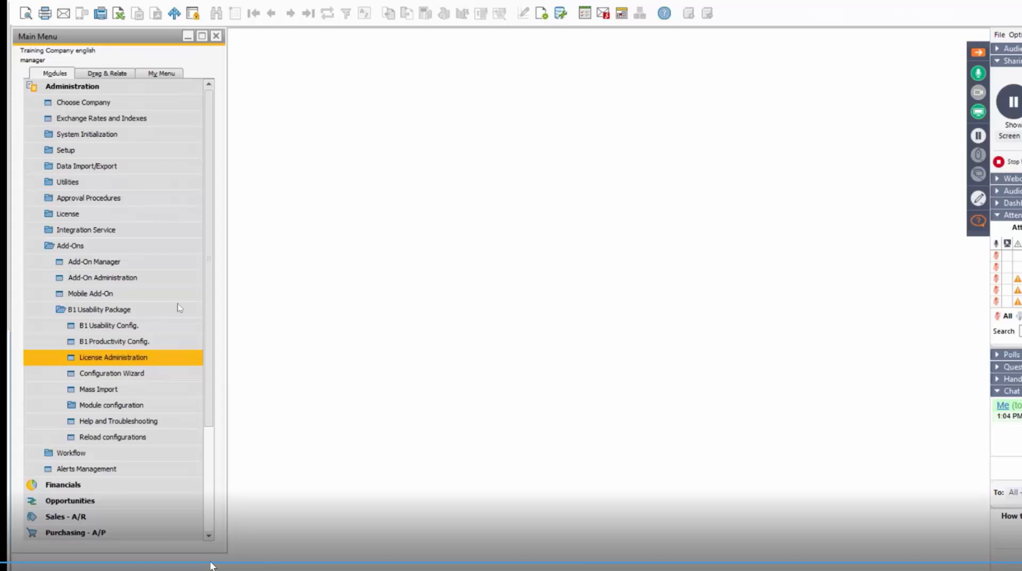
scroll(209, 293, down, 1)
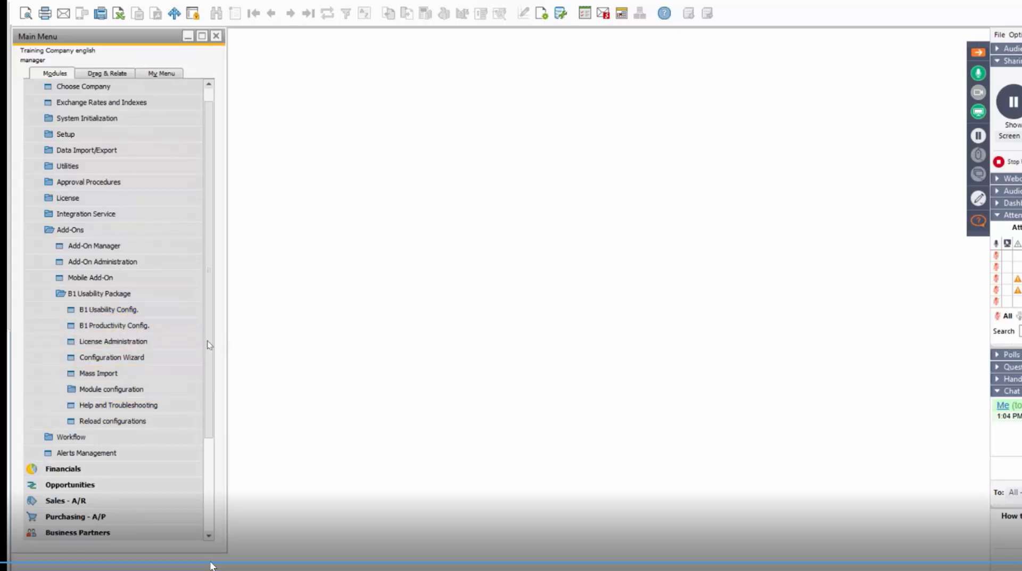
scroll(210, 295, up, 1)
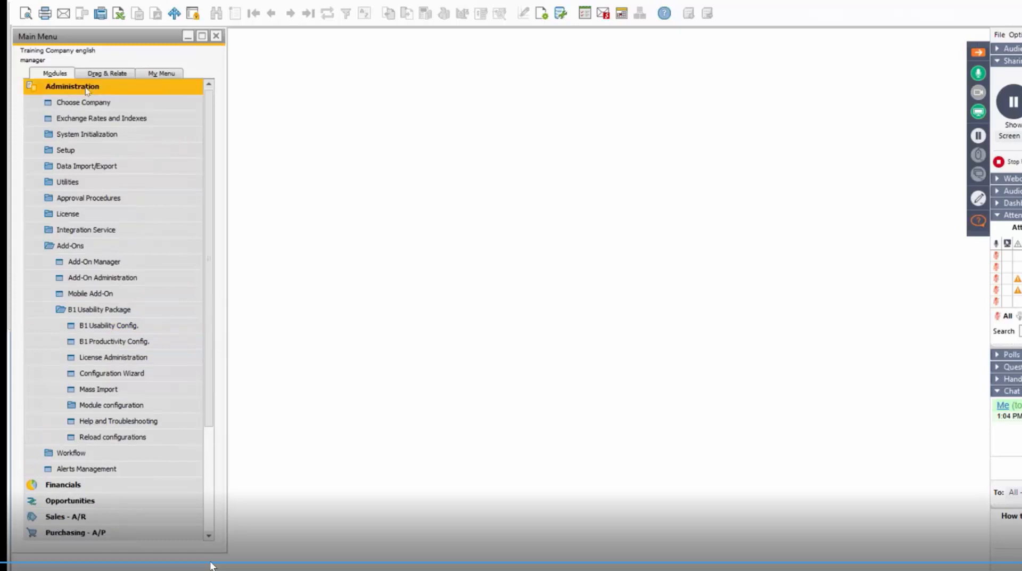
click(82, 88)
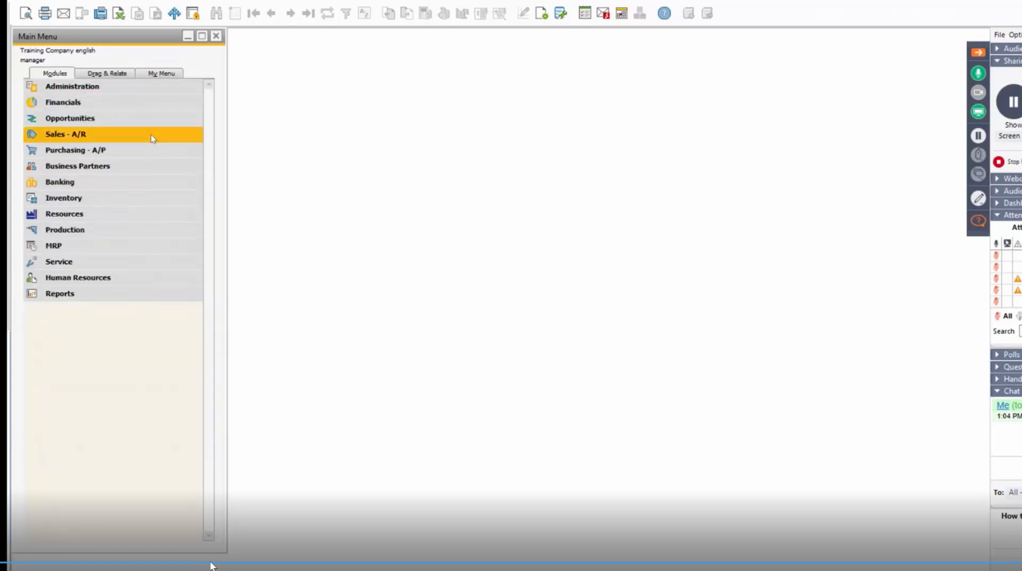
Expand Administration down to the B1 Usability Package add-on and locate its Help and Troubleshooting entry.
click(137, 92)
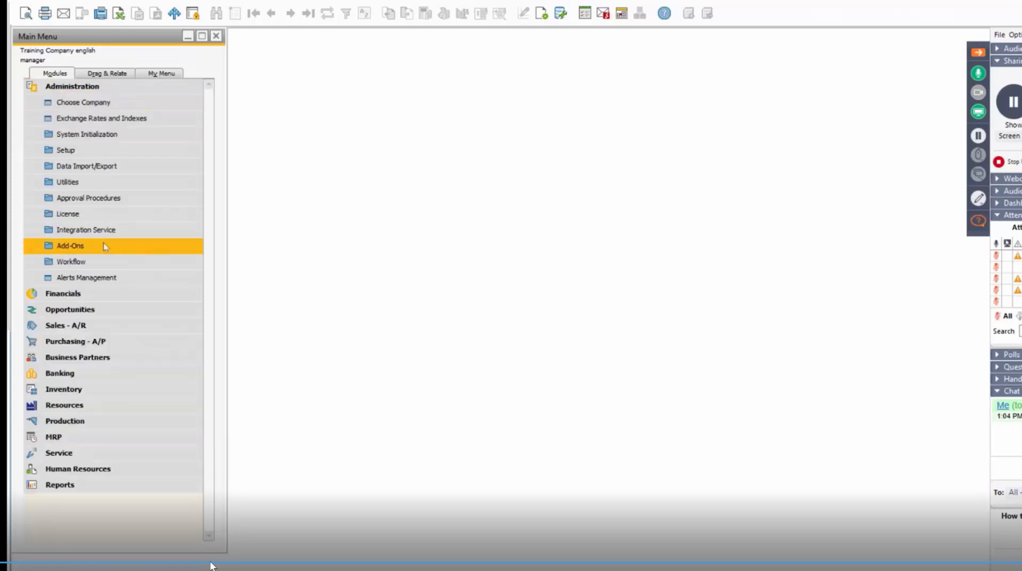
click(128, 245)
click(111, 309)
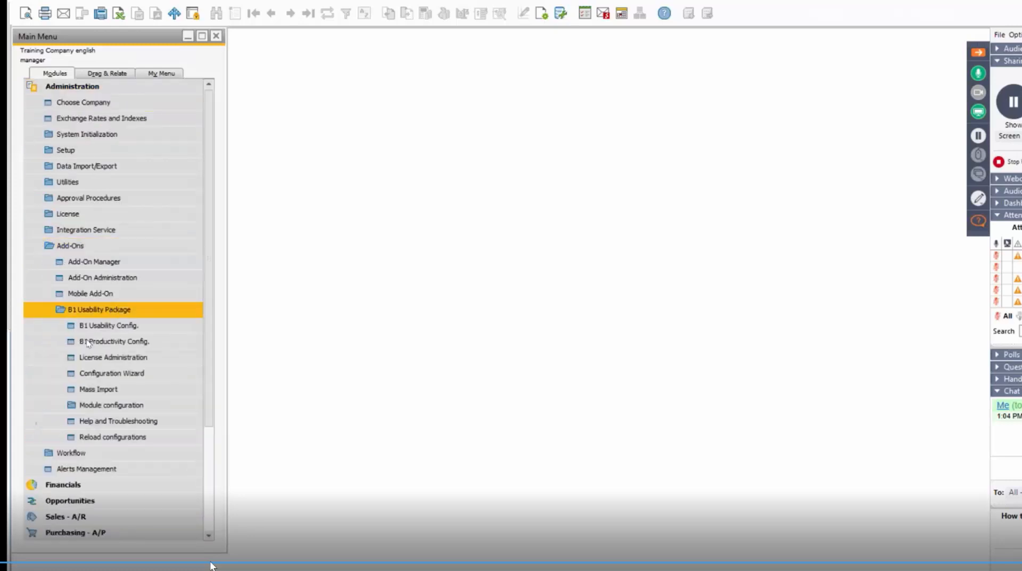
click(104, 420)
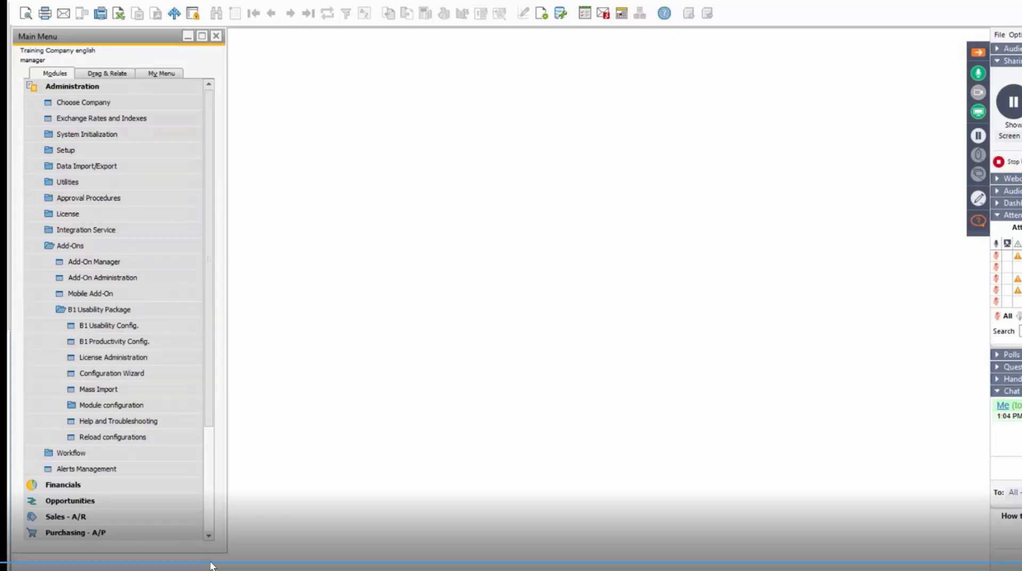
Switch to the webinar control panel and check the audience questions and attendee list, leaving the attendee list and chat expanded.
click(998, 367)
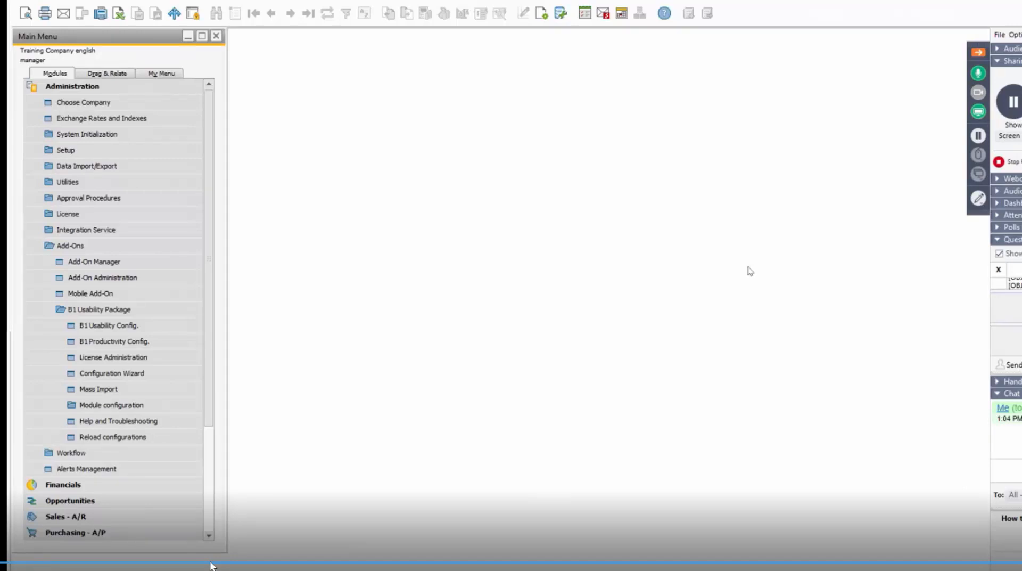
click(997, 216)
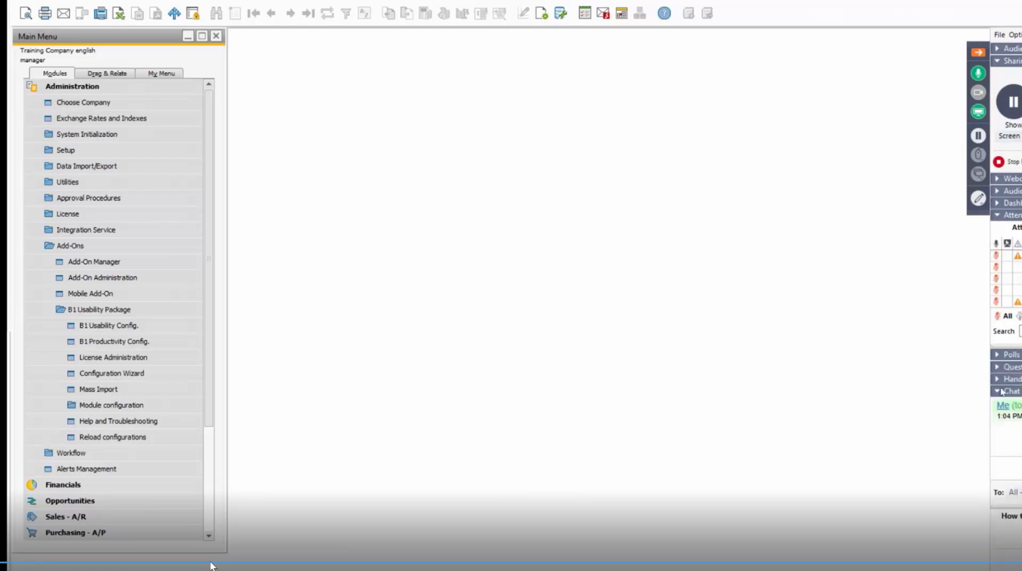
click(999, 366)
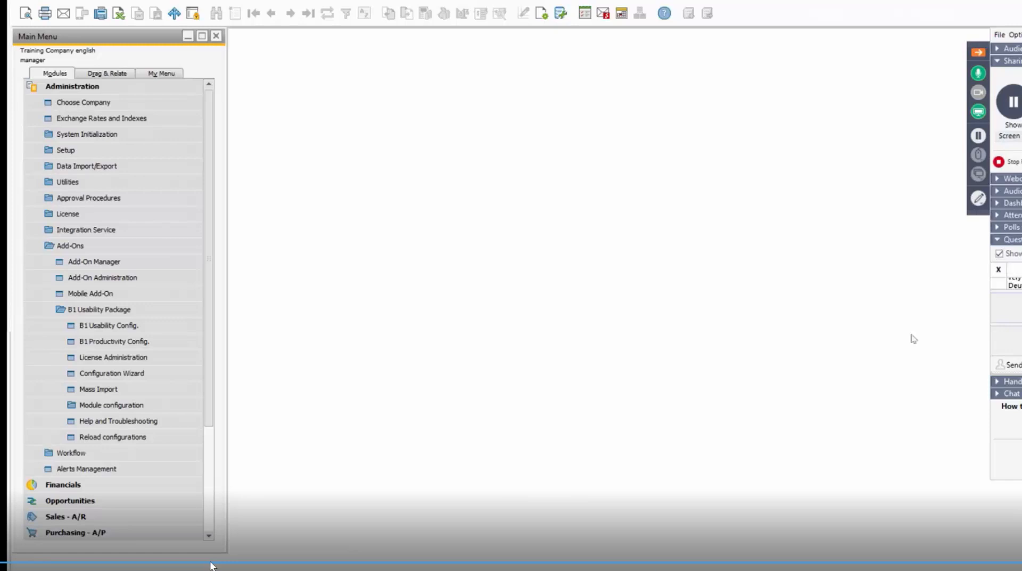
click(998, 215)
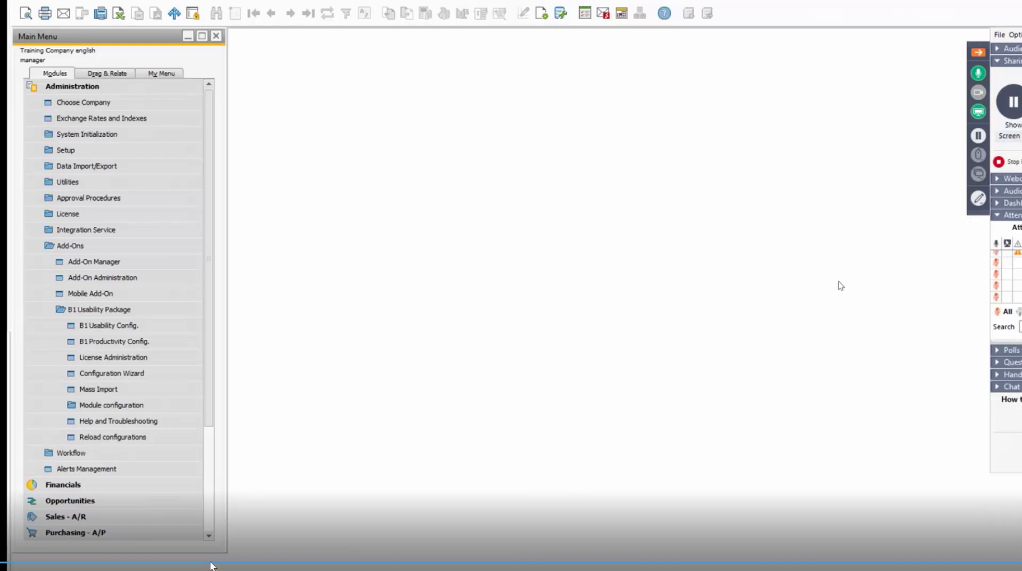
click(994, 363)
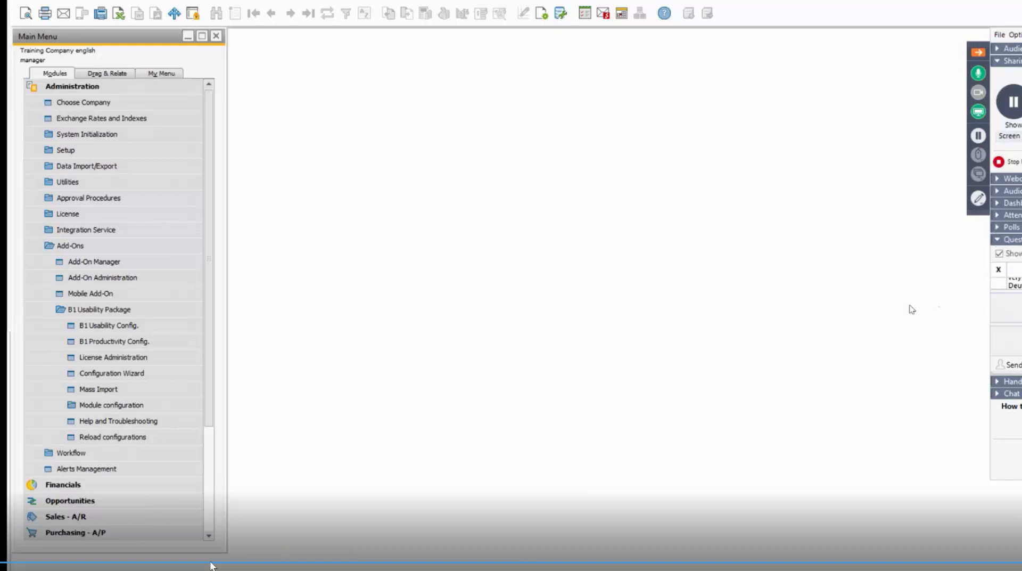
click(997, 216)
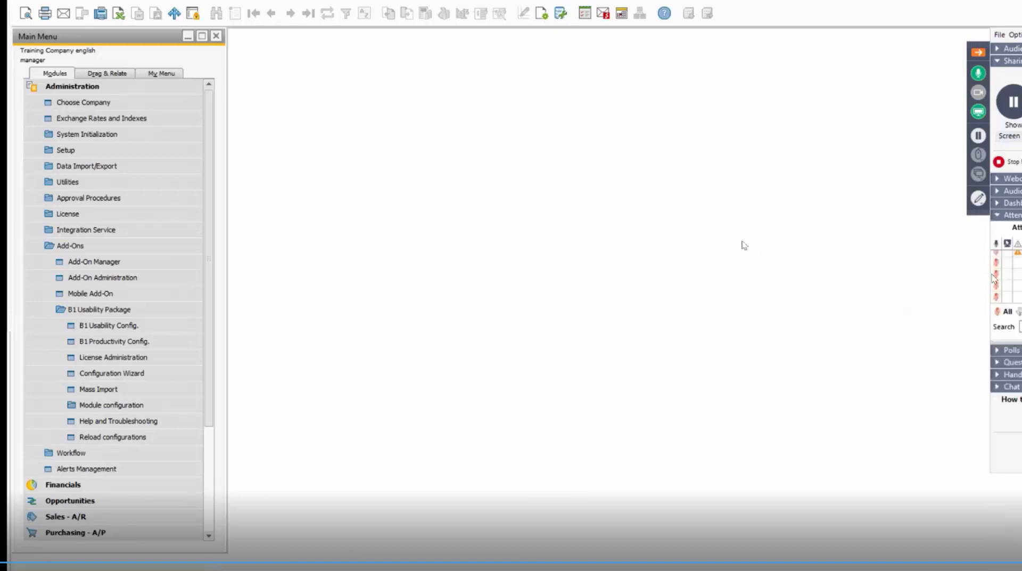
click(996, 388)
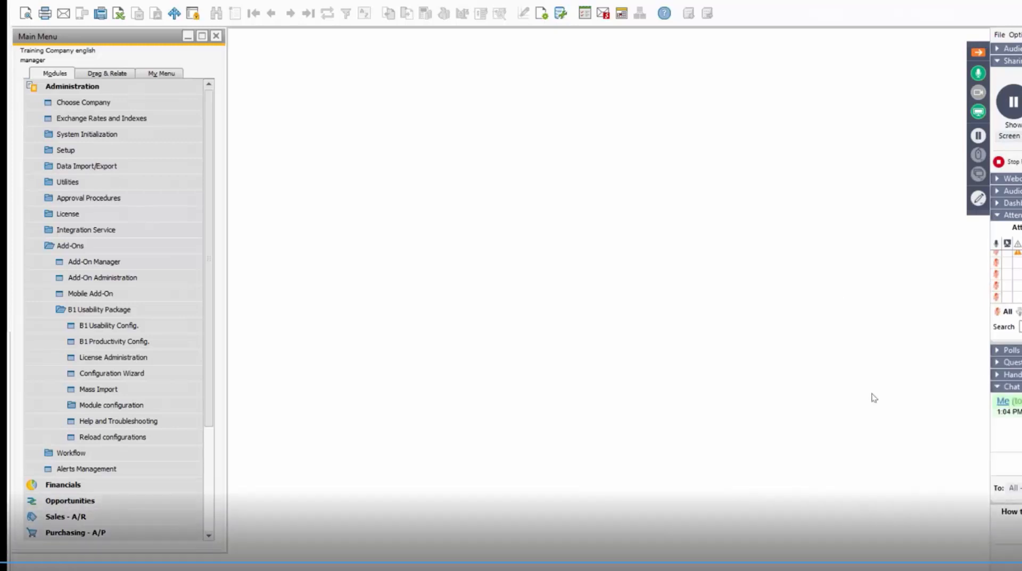